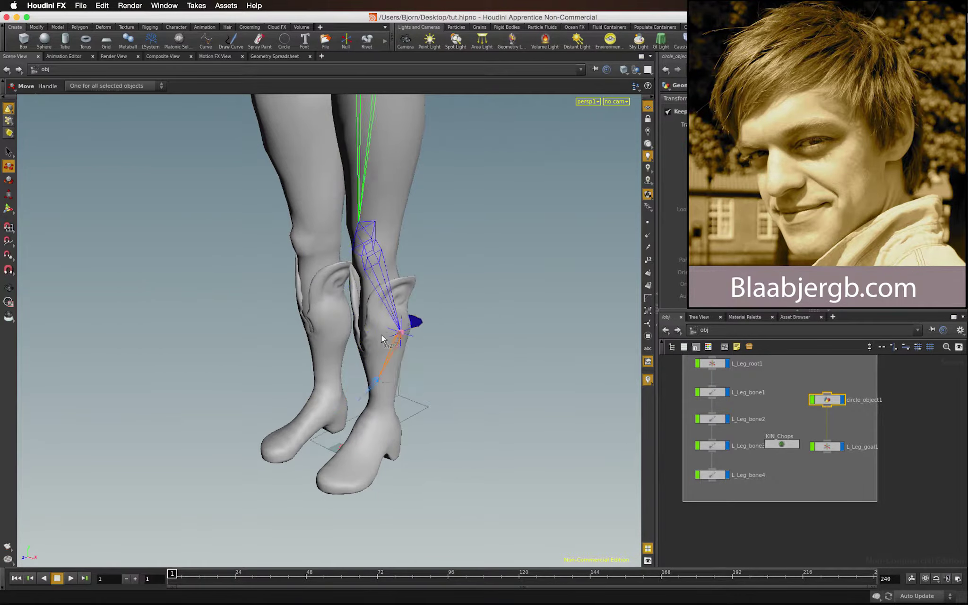
- Undo the last transform of the foot's circle control and select the L_Leg_goal1 node
key(super+z)
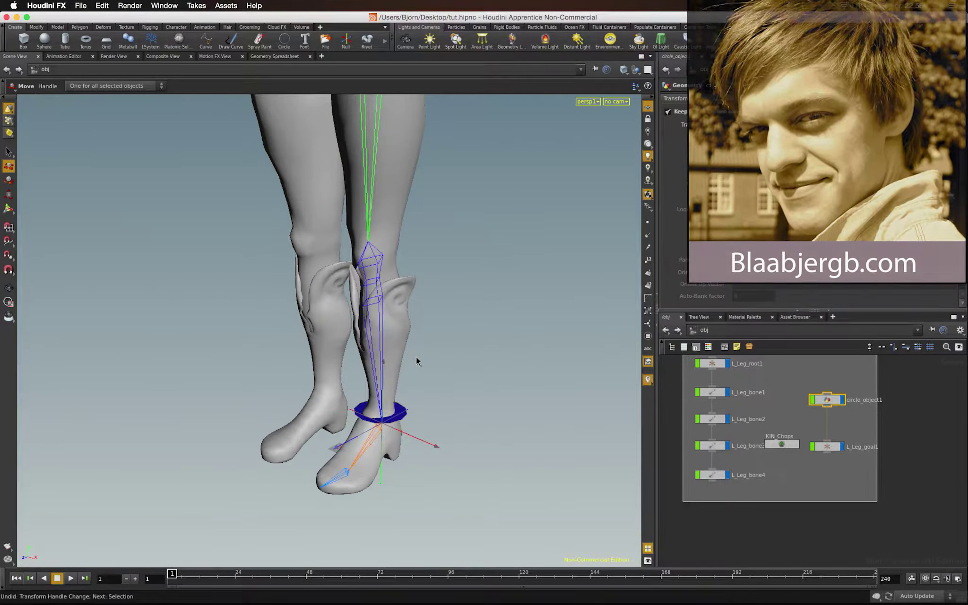
click(825, 474)
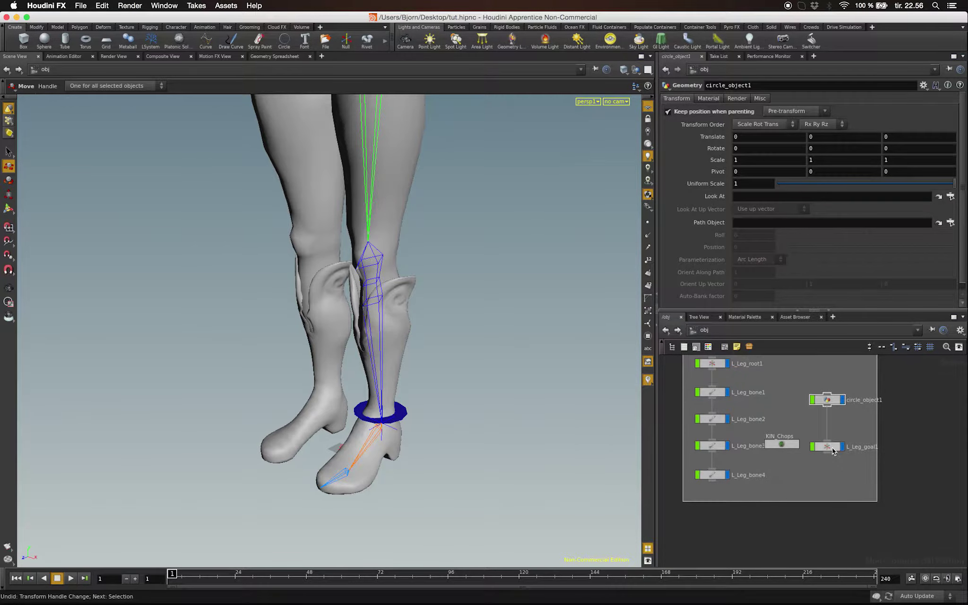
click(828, 448)
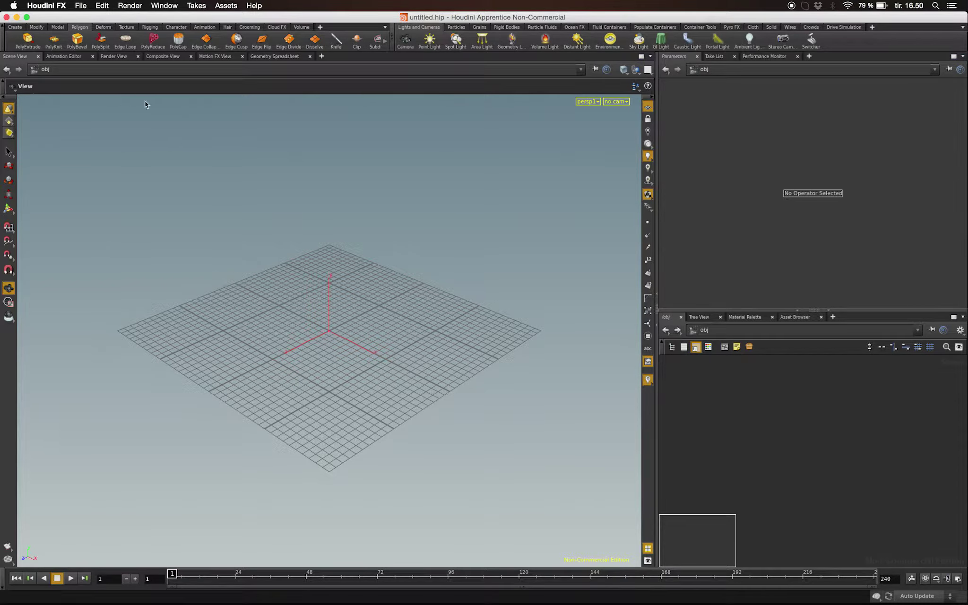
- Import the bodyGeo.obj geometry file into the empty scene and clear its selection
click(85, 6)
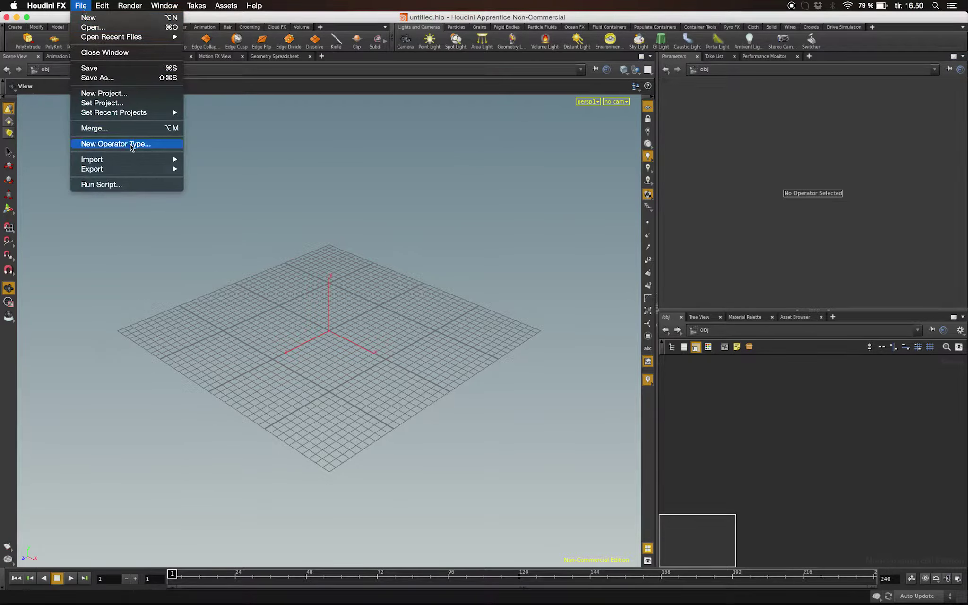
mouse_move(144, 160)
click(194, 157)
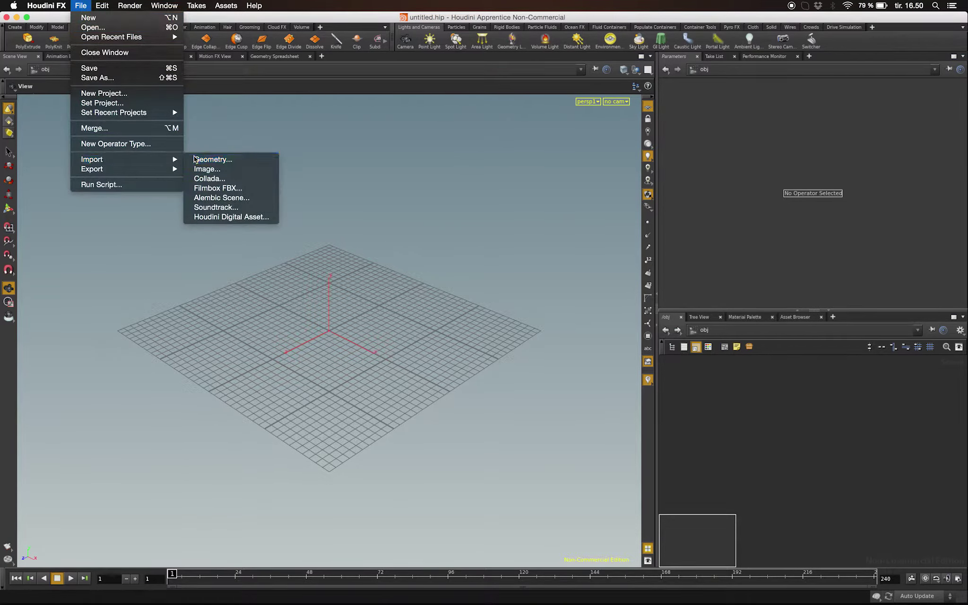
double_click(215, 165)
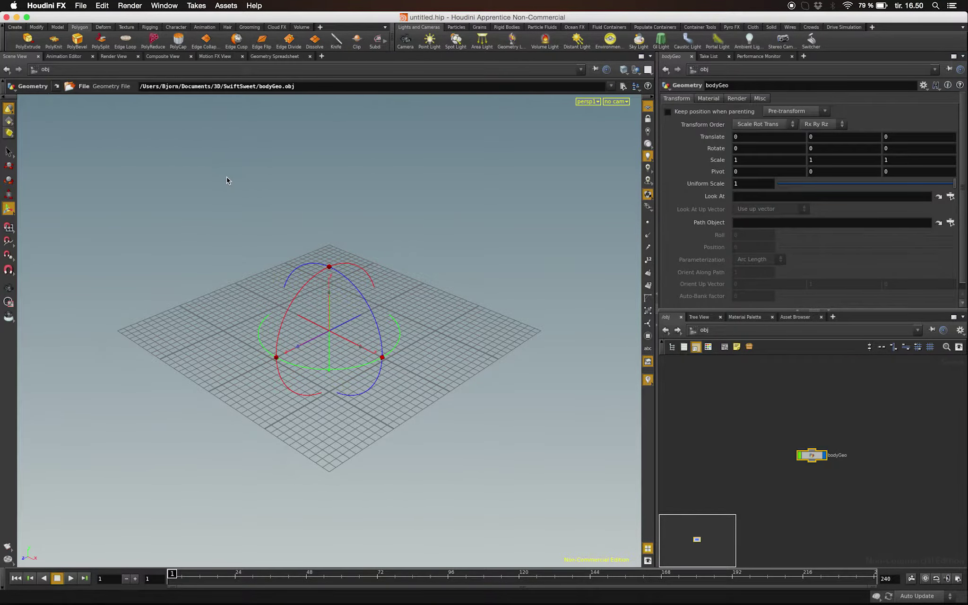
key(space+g)
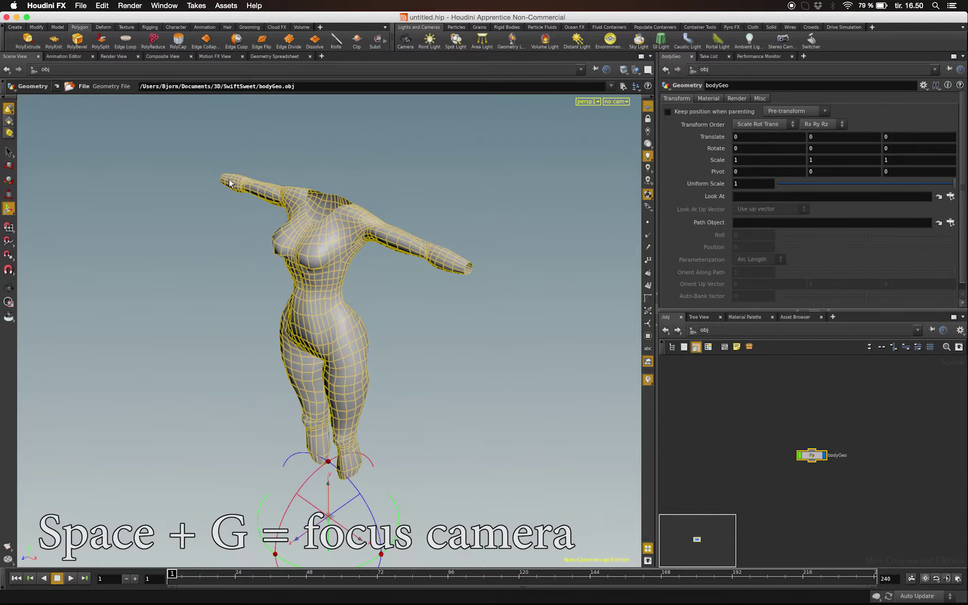
click(241, 221)
alt+drag(242, 225, 262, 234)
key(Return)
- Import the boots.obj geometry file from the SwiftSweet folder and clear its selection
click(81, 5)
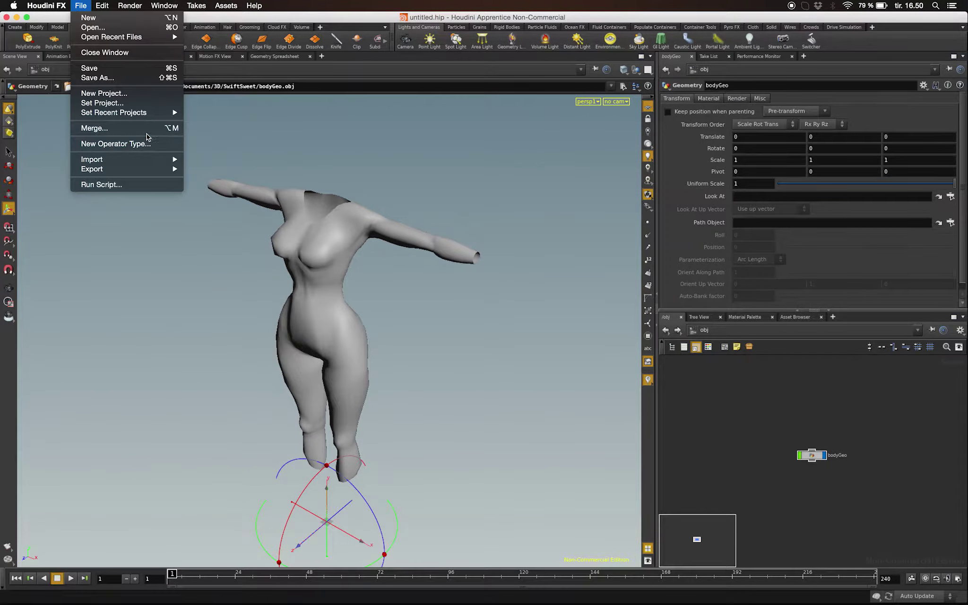
mouse_move(160, 158)
click(194, 159)
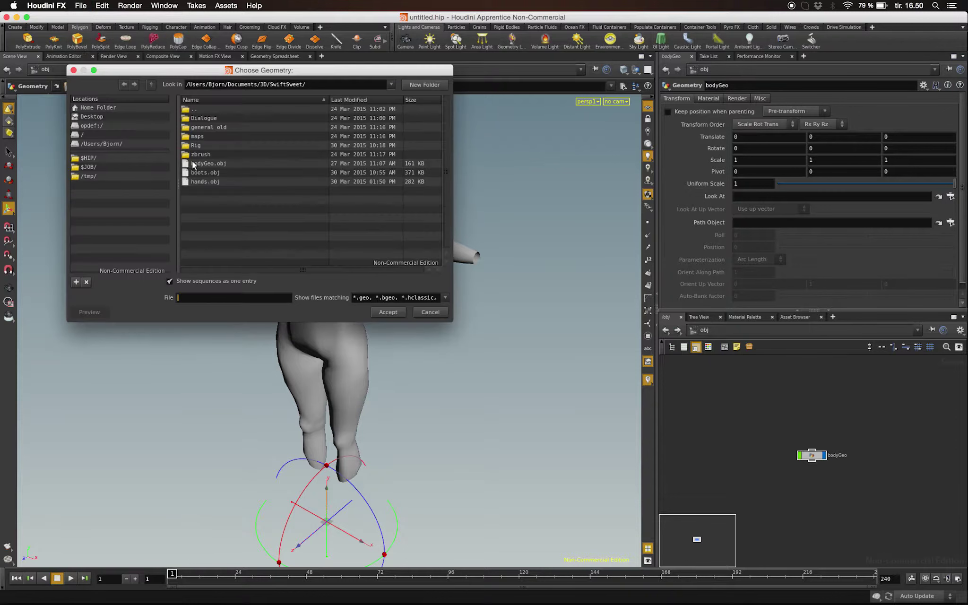
double_click(205, 173)
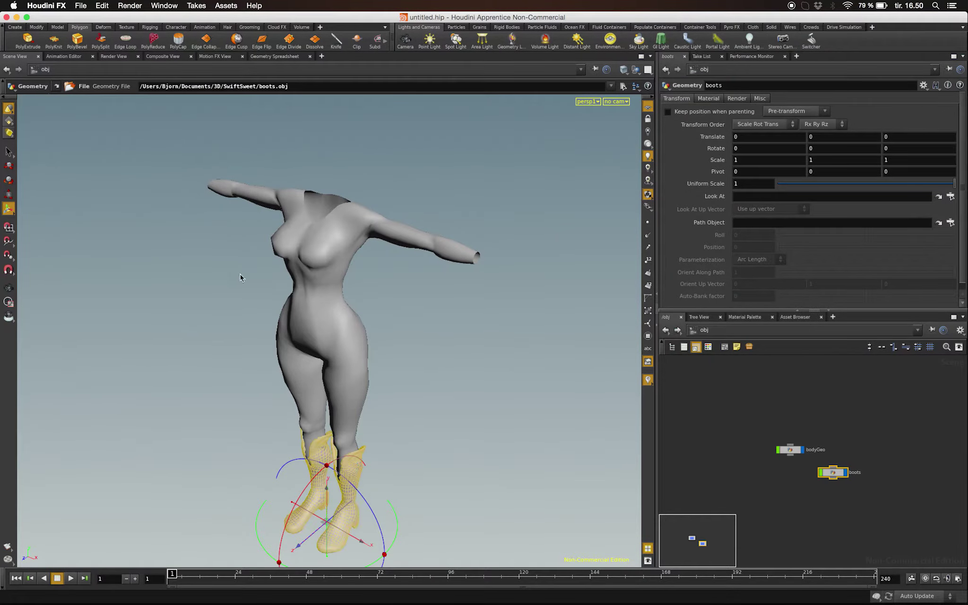
key(Escape)
drag(256, 314, 265, 257)
key(Return)
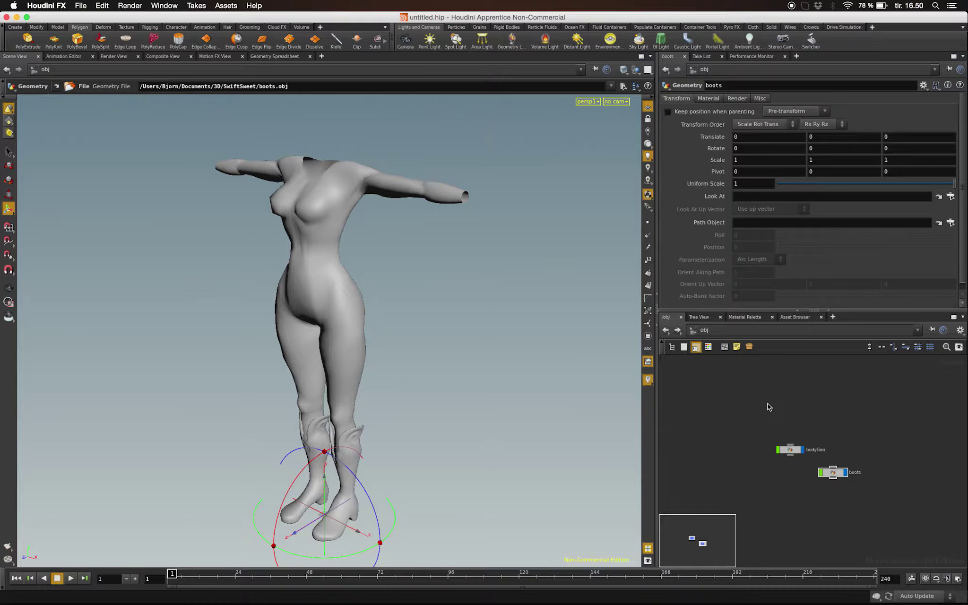
- Align the bodyGeo node directly above the boots node and enclose both in a network box
middle_drag(770, 409, 714, 394)
right_drag(733, 376, 769, 389)
middle_drag(769, 389, 769, 340)
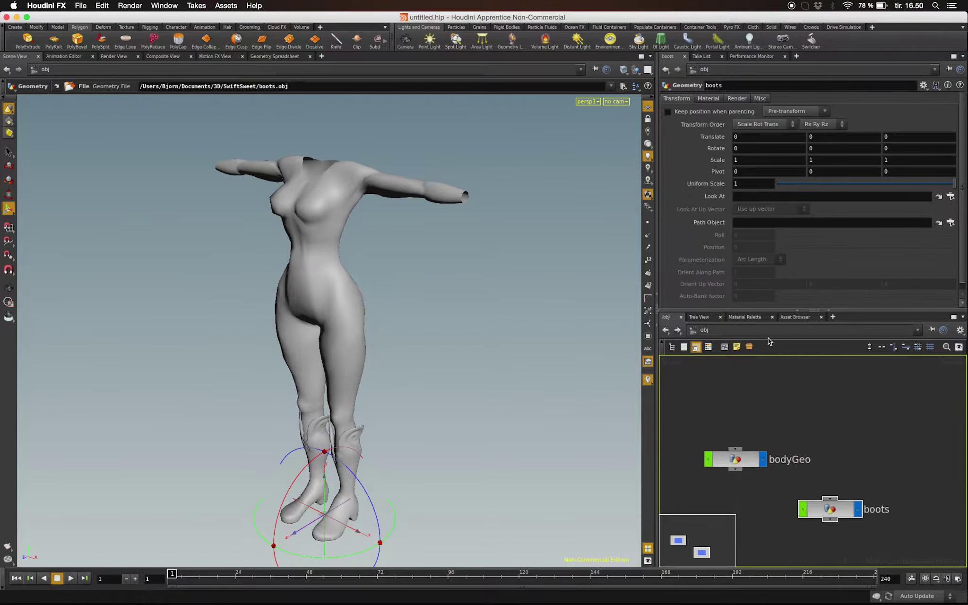
right_drag(795, 393, 781, 395)
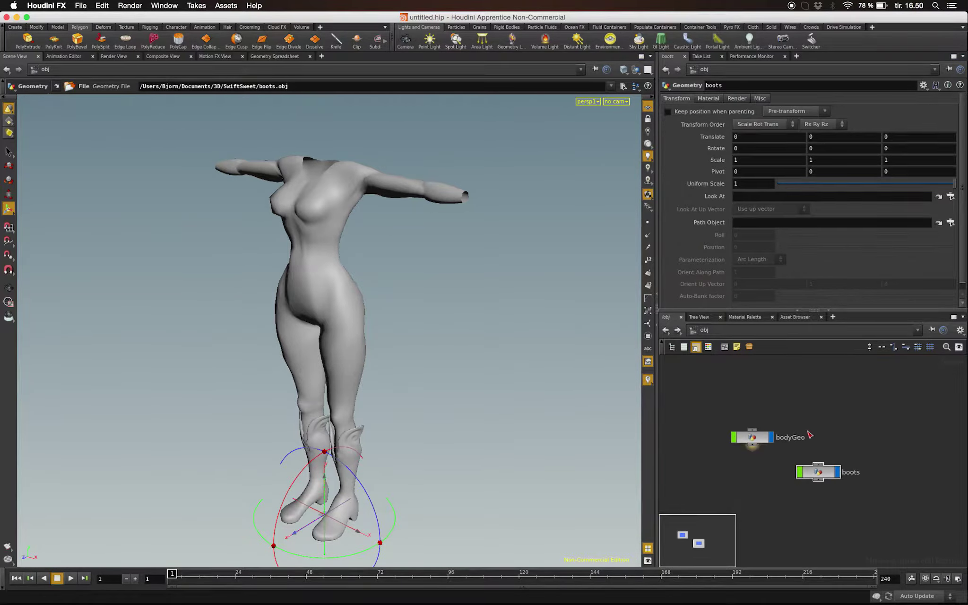
drag(765, 443, 830, 443)
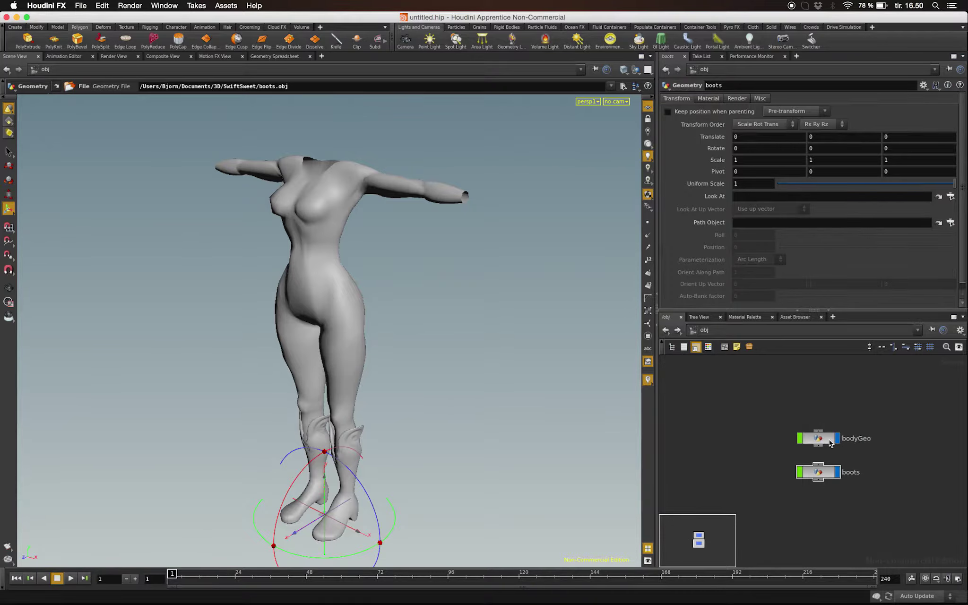
drag(763, 391, 920, 508)
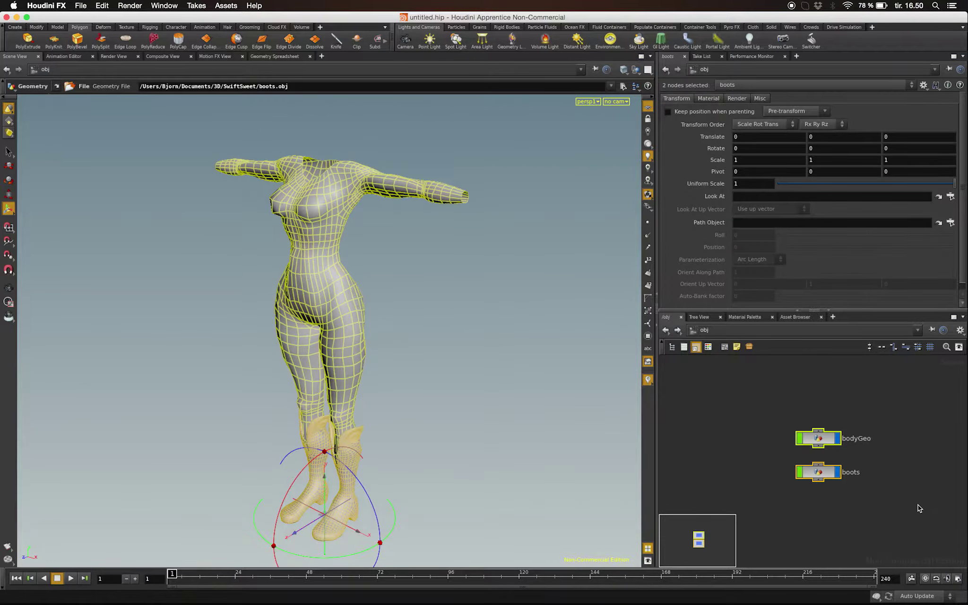
click(725, 347)
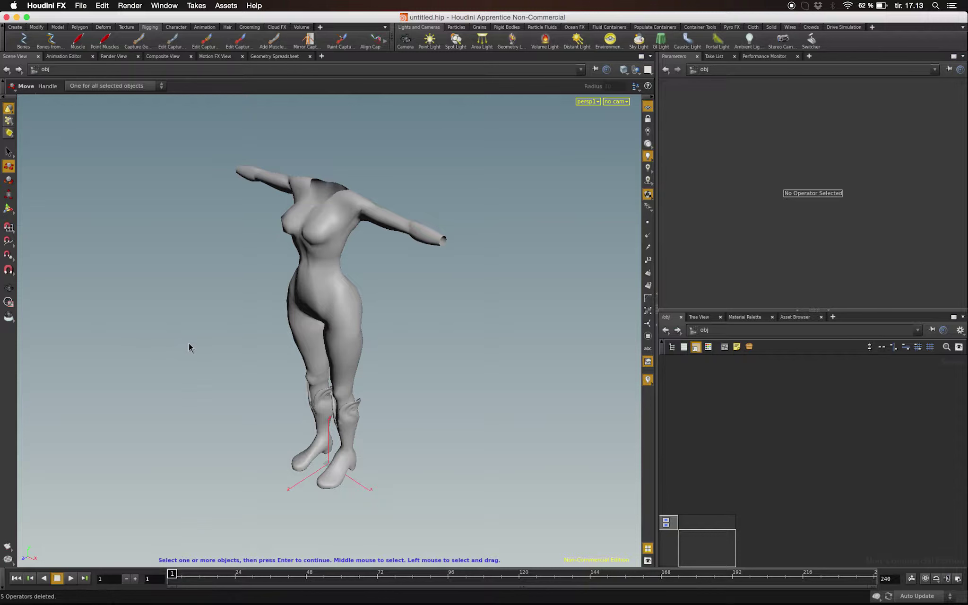
- Switch the viewport to the right side view and display the model in wireframe
key(Escape)
drag(217, 340, 208, 339)
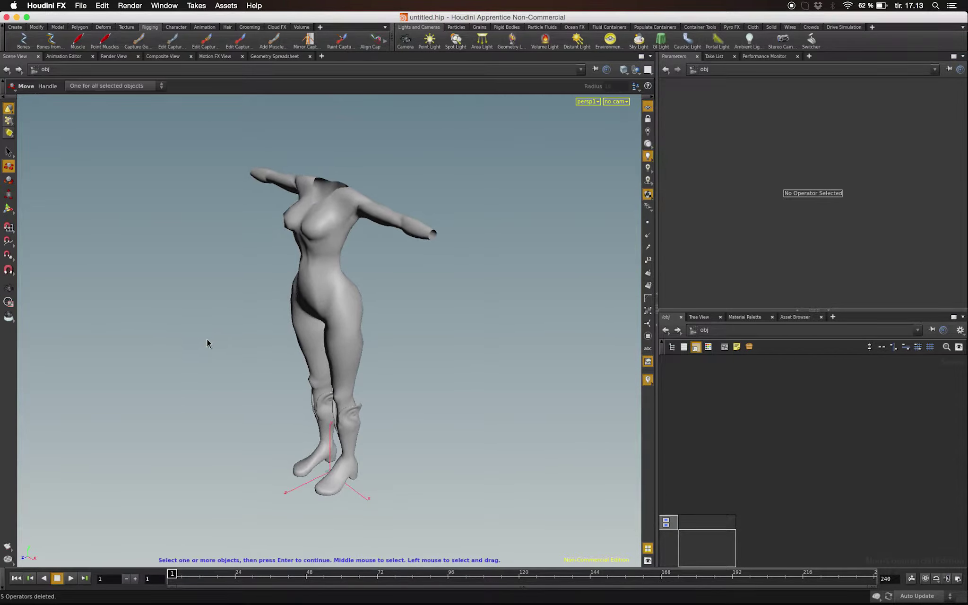
key(space)
key(space+4)
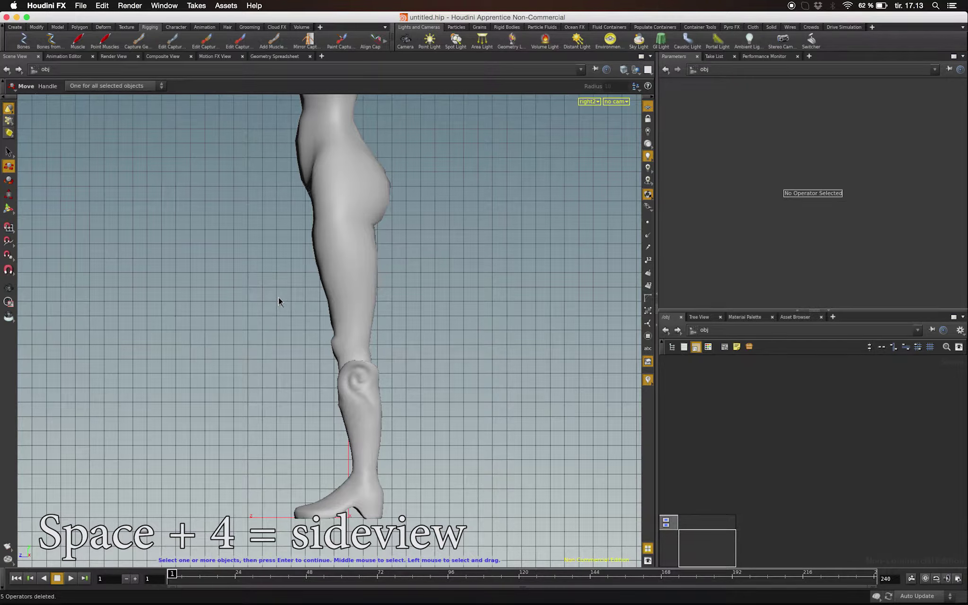
key(w)
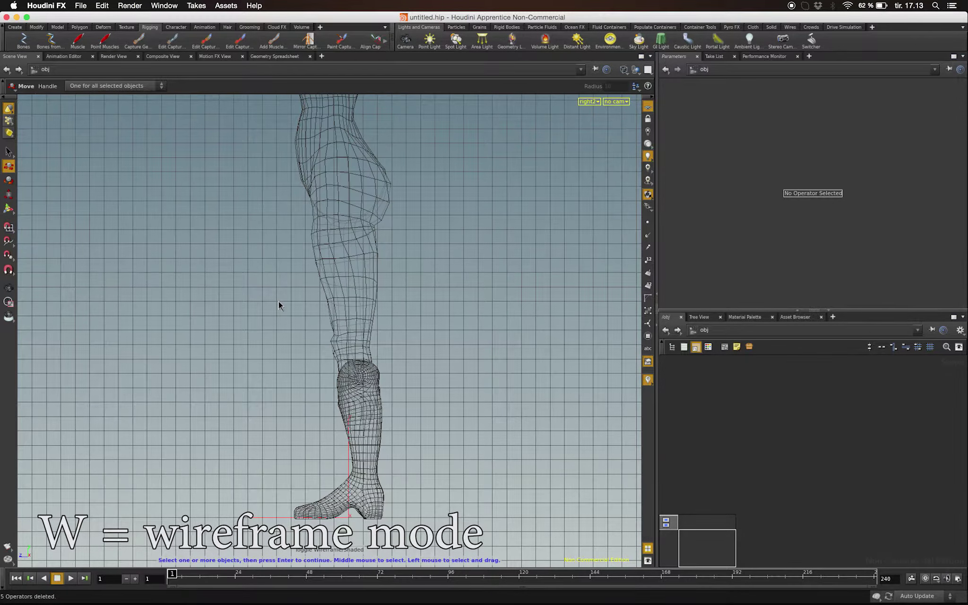
key(w)
key(w)
key(w)
key(w)
key(w)
key(w)
key(w)
key(w)
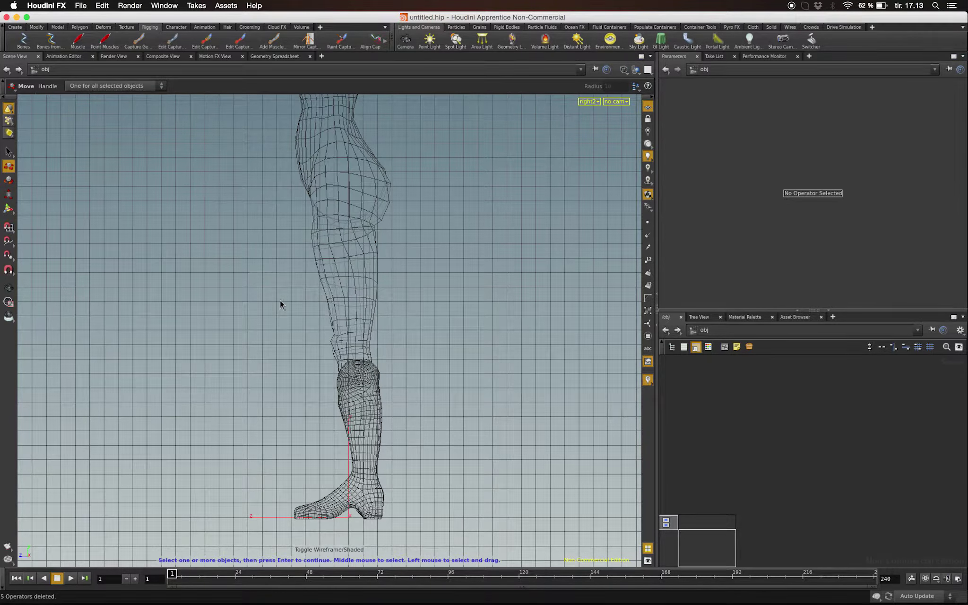
- Set up the Bones tool with the chain name L_Leg and No Kinematics
click(23, 42)
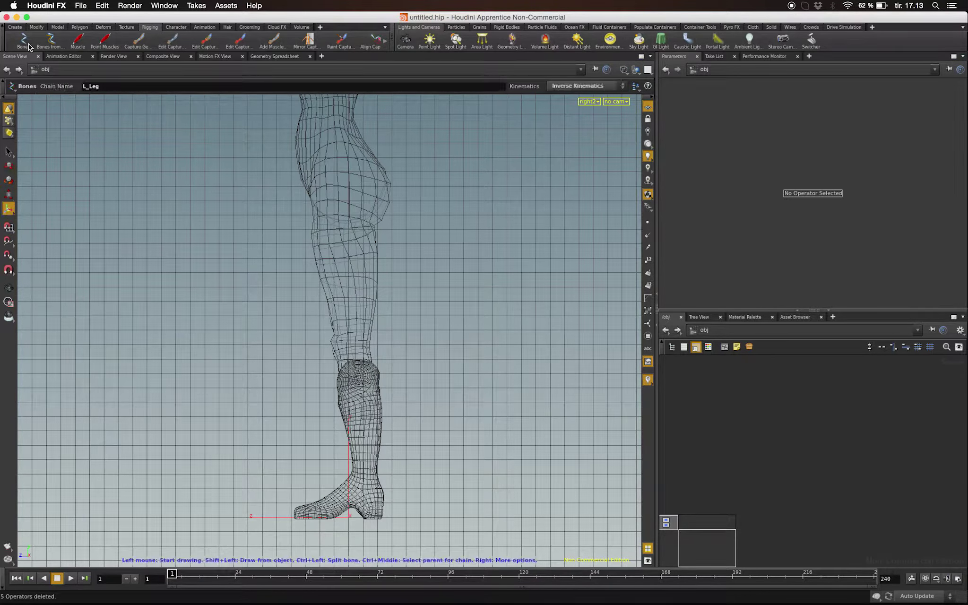
click(121, 85)
click(130, 85)
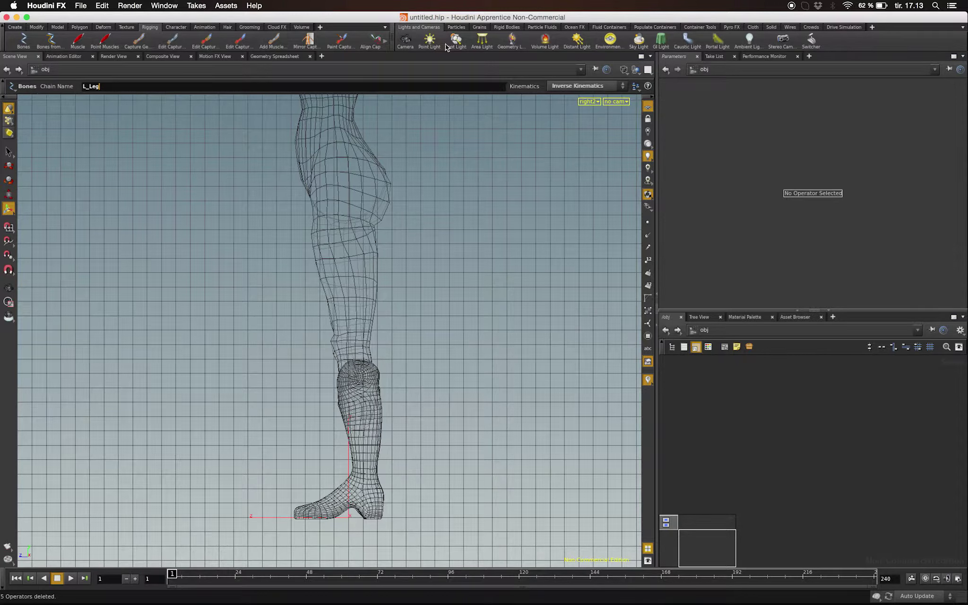
click(563, 87)
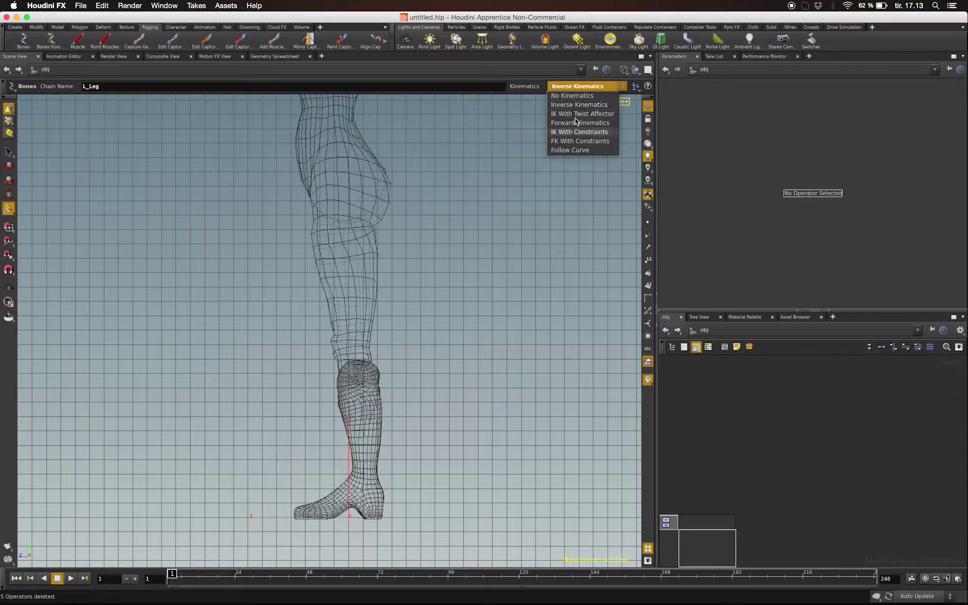
click(574, 96)
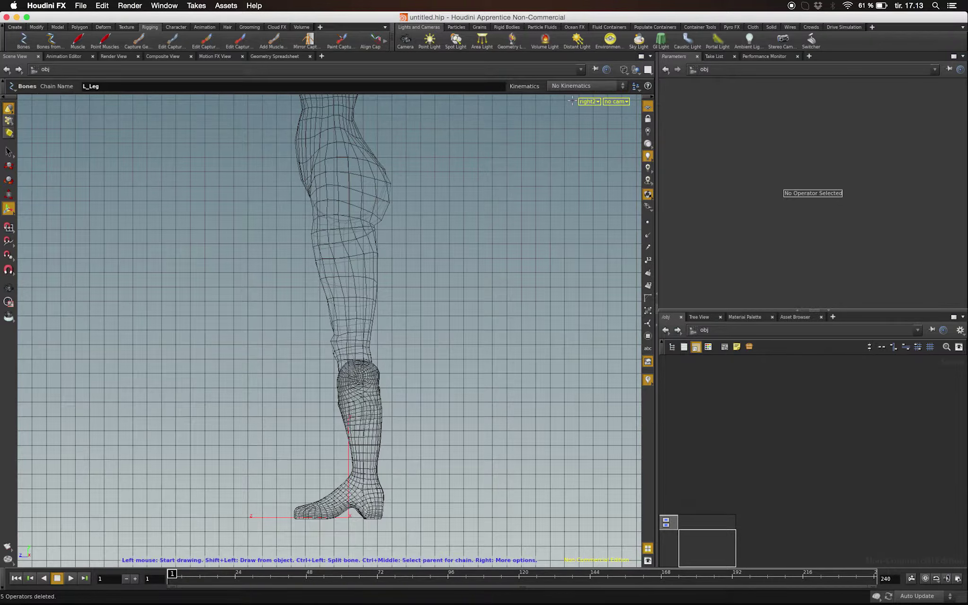
- Draw a four-bone leg chain from the hip through the knee, ankle and ball of the foot to the toe tip, removing the misplaced joint
click(345, 176)
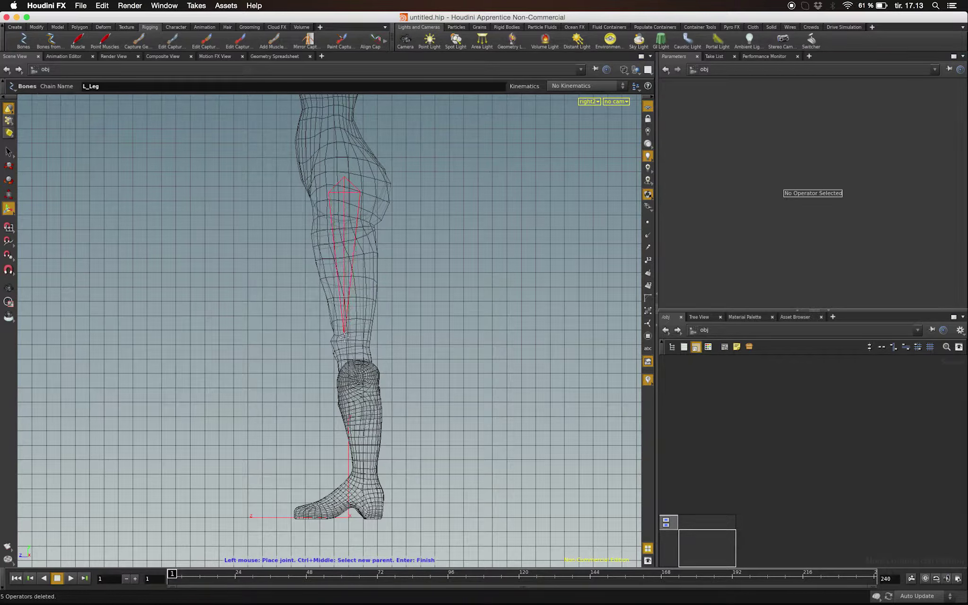
click(345, 335)
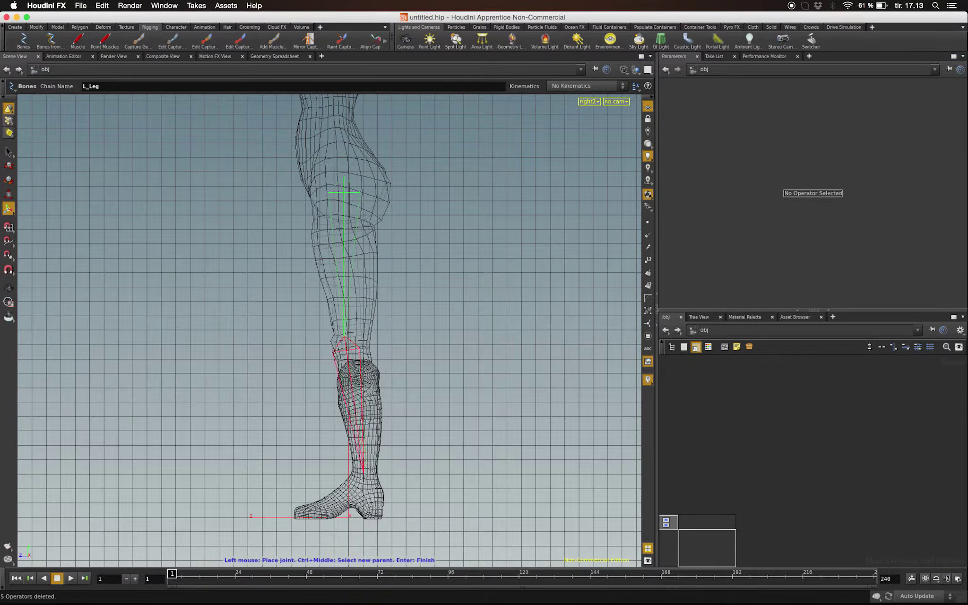
click(365, 488)
click(248, 426)
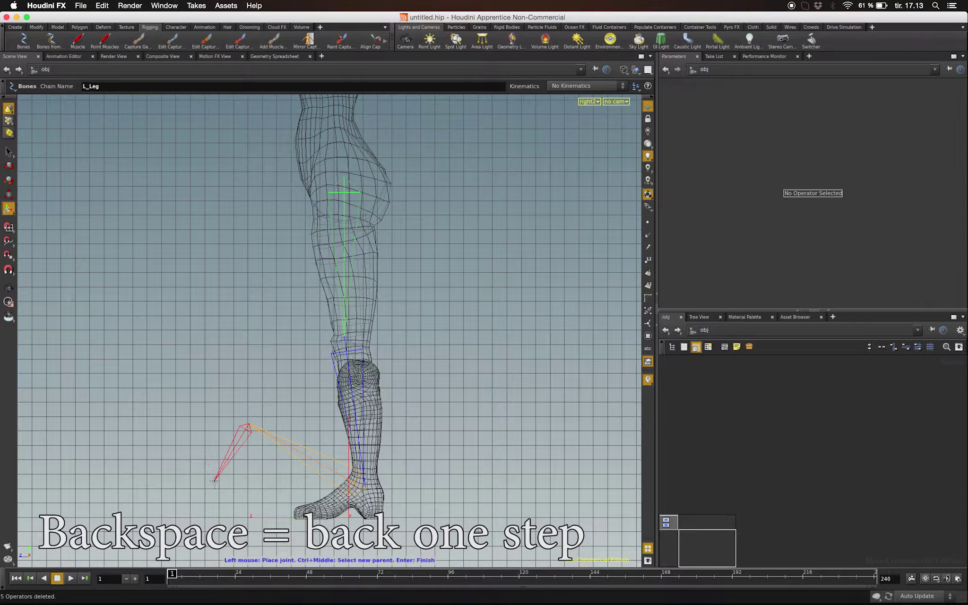
key(BackSpace)
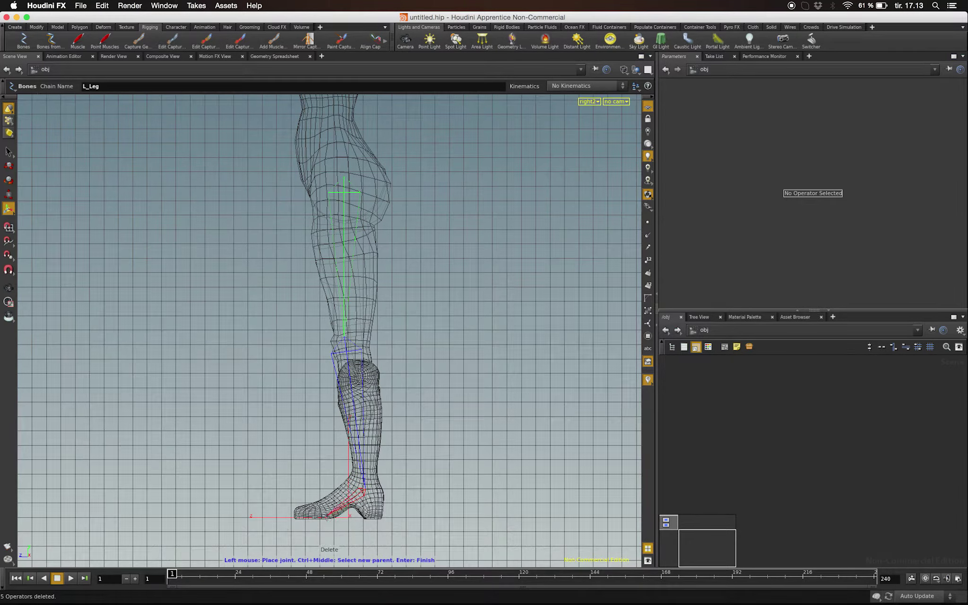
click(329, 513)
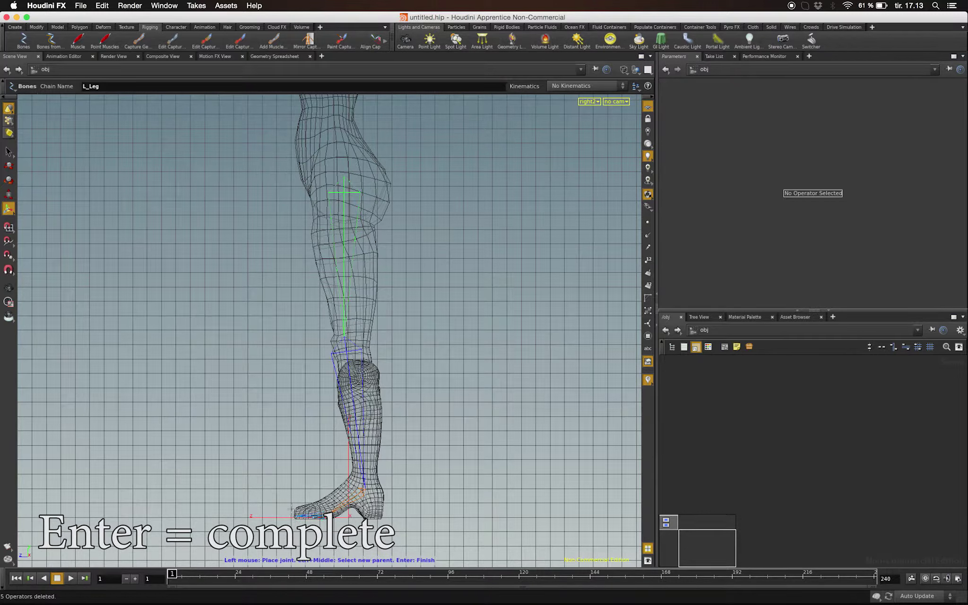
key(Return)
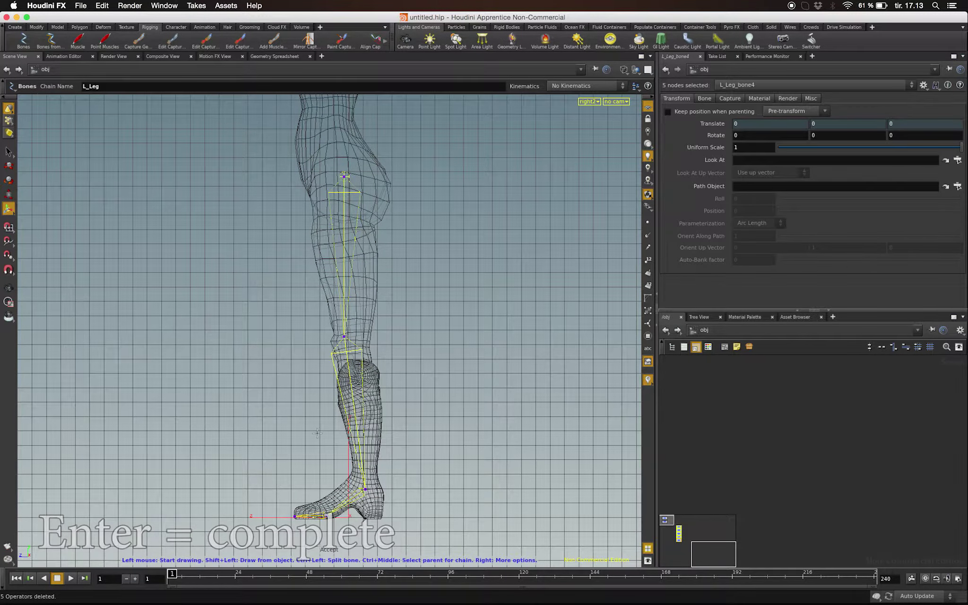
- Enclose the L_Leg root and its four bone nodes in a new network box and adjust the box size
key(g)
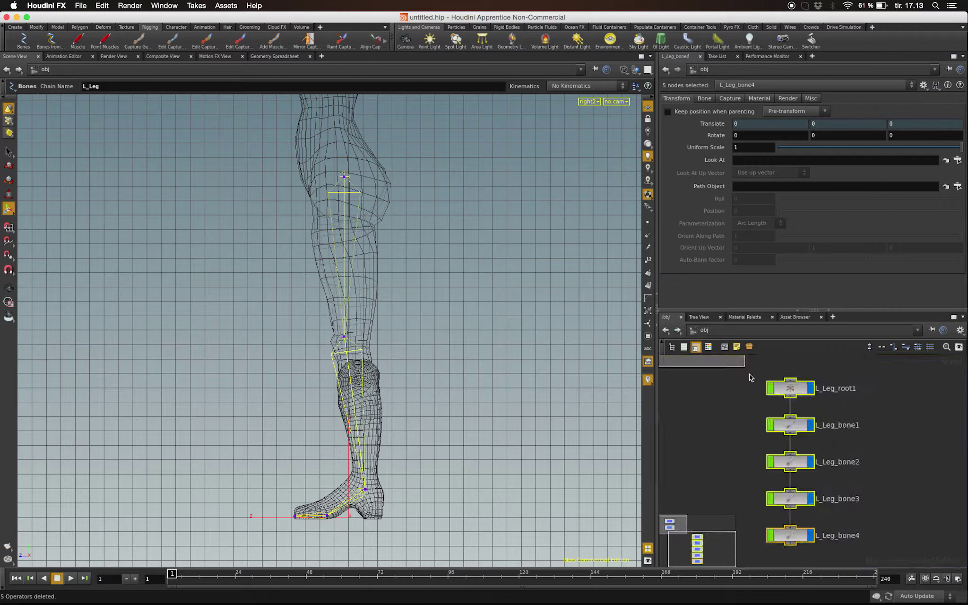
middle_drag(750, 411, 690, 415)
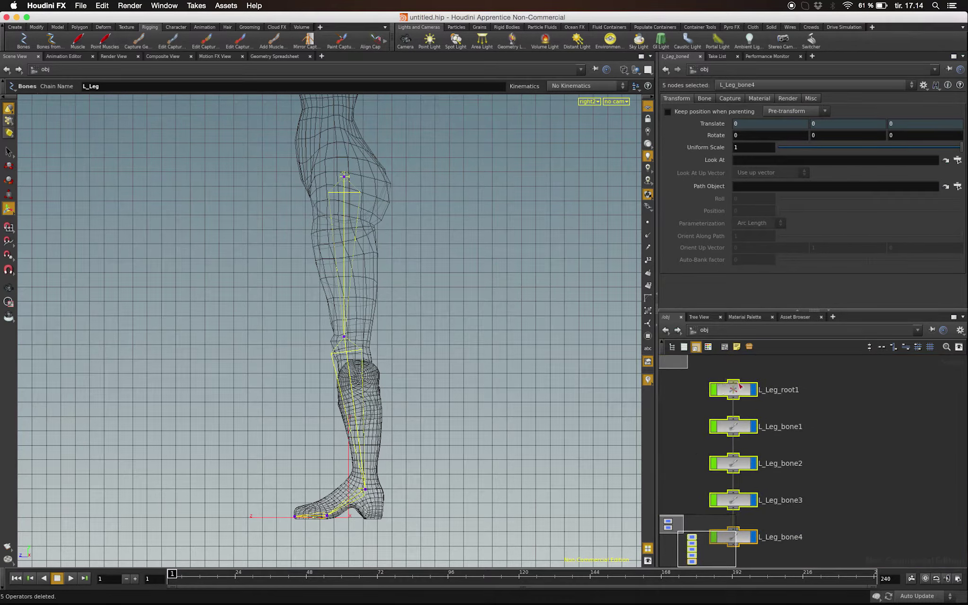
drag(738, 390, 795, 377)
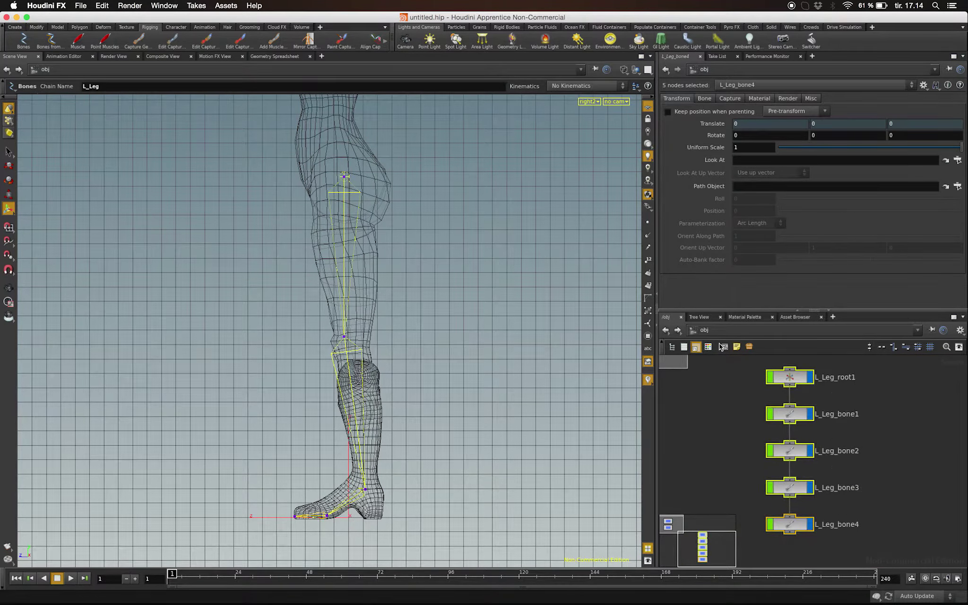
click(723, 348)
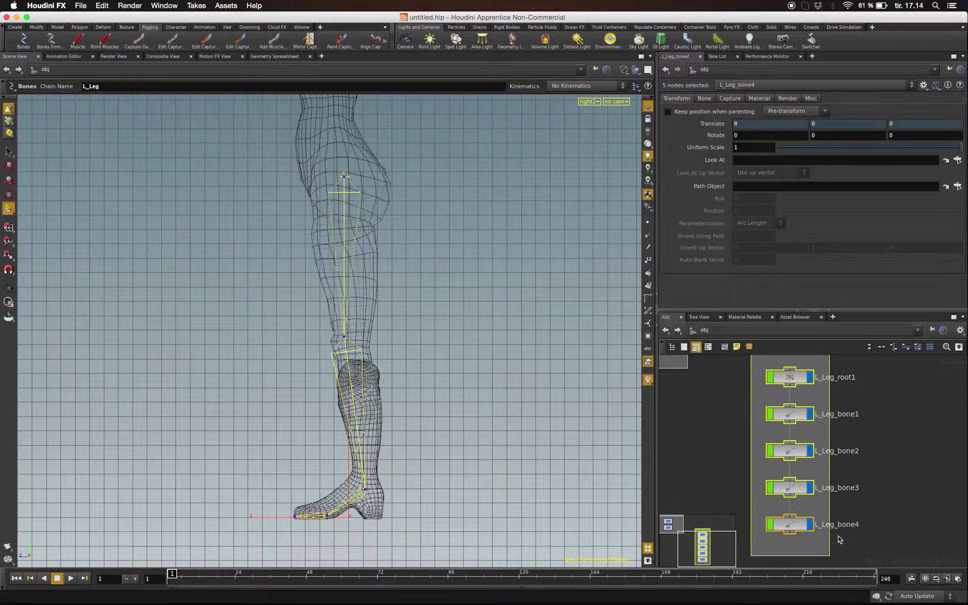
drag(828, 554, 834, 555)
click(868, 546)
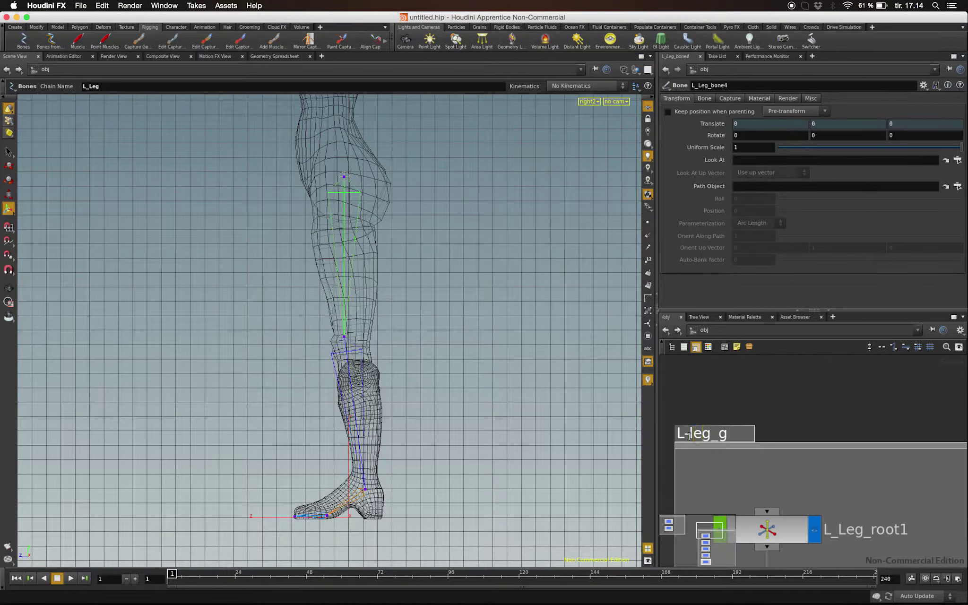
- Rename the network box around the leg bones as L_leg_g
key(BackSpace)
text(_)
key(Return)
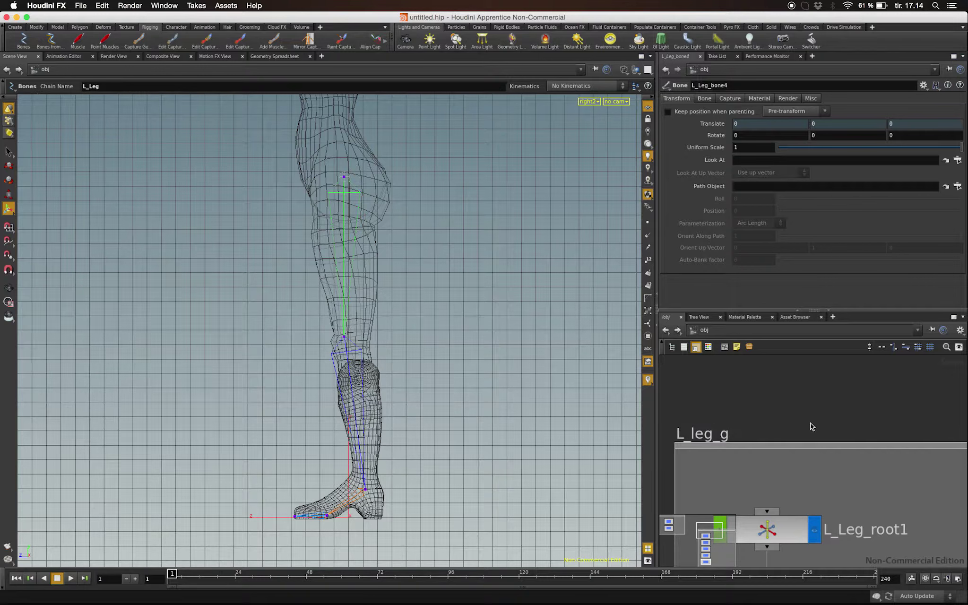
scroll(752, 389, down, 4)
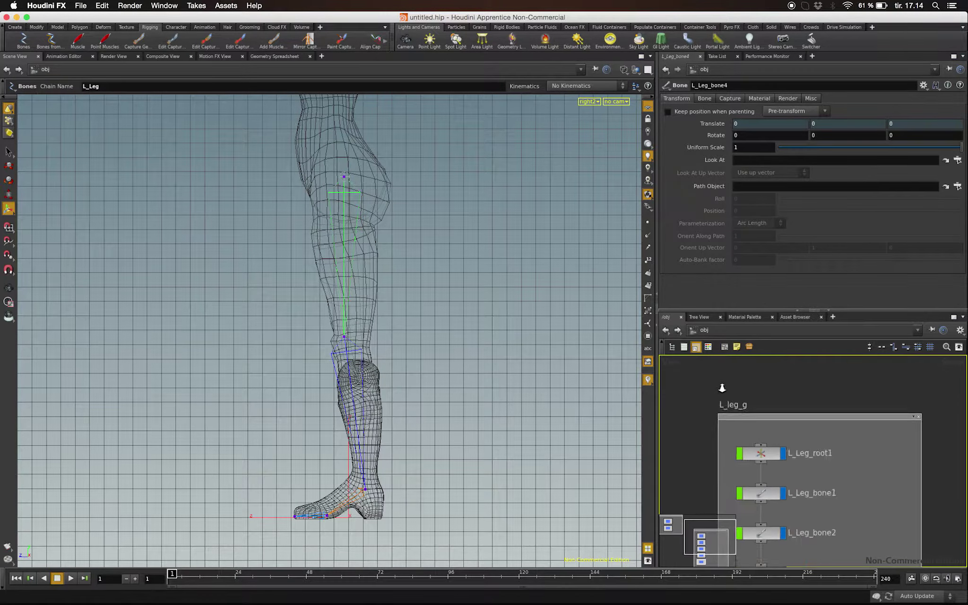
middle_drag(718, 430, 687, 398)
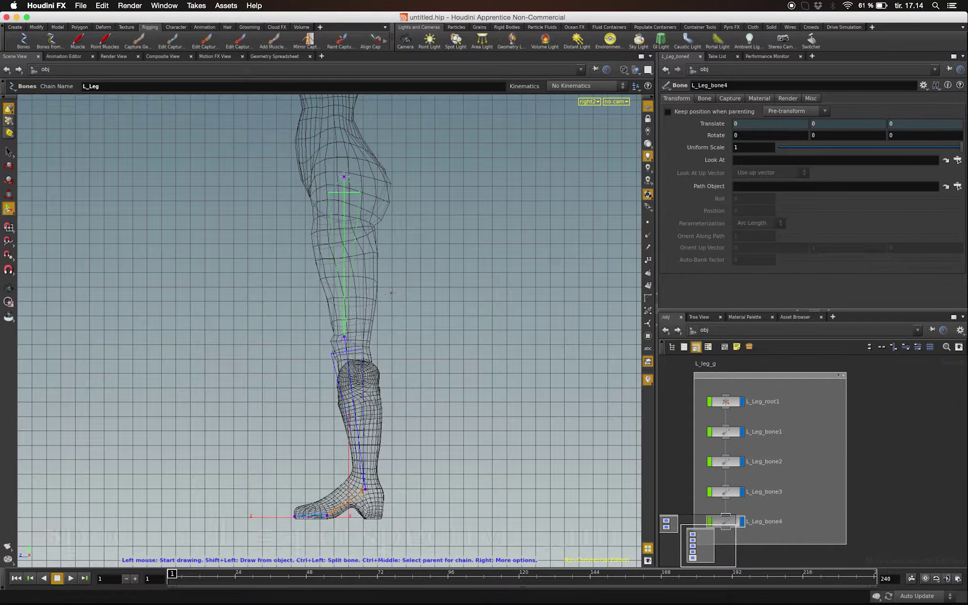
- Switch the viewport to the perspective view and examine where the bone chain sits relative to the legs
key(space+1)
key(Escape)
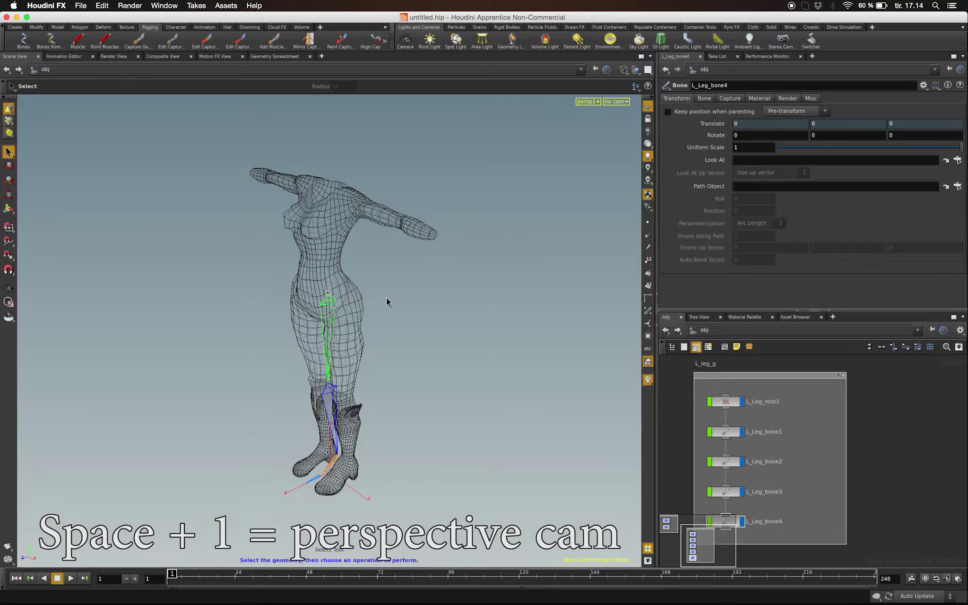
drag(387, 298, 454, 284)
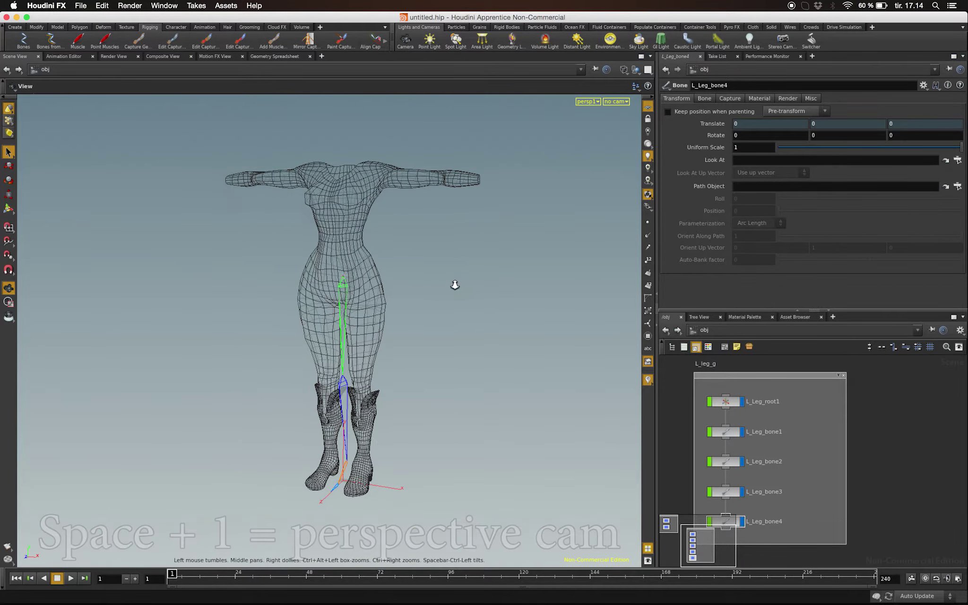
mouse_move(455, 285)
right_down()
mouse_move(482, 337)
mouse_move(465, 314)
mouse_move(529, 300)
mouse_move(492, 302)
right_up()
- Move the L_Leg bone chain sideways into the character's left leg and check its placement in the front and perspective views
click(26, 45)
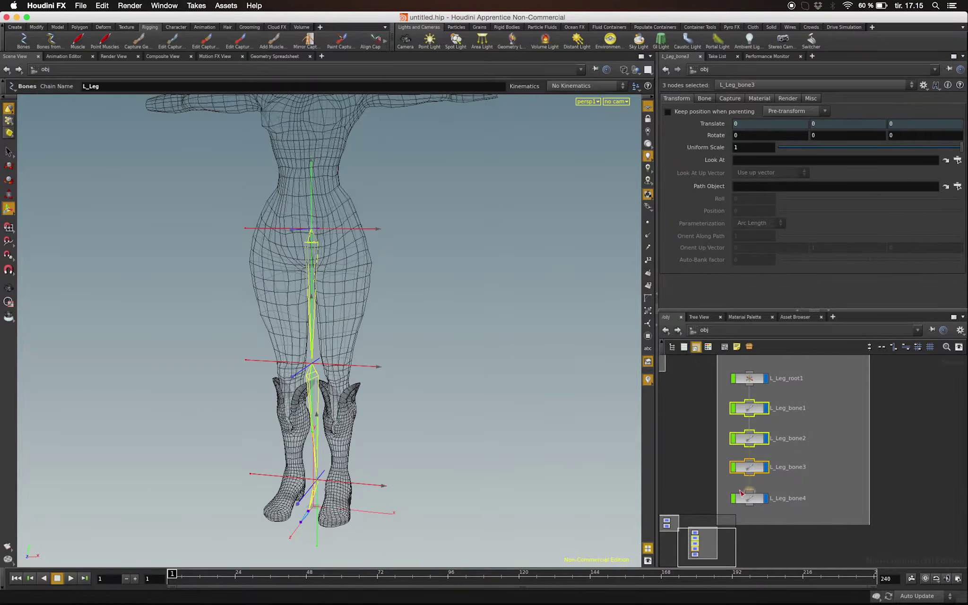
shift+click(750, 498)
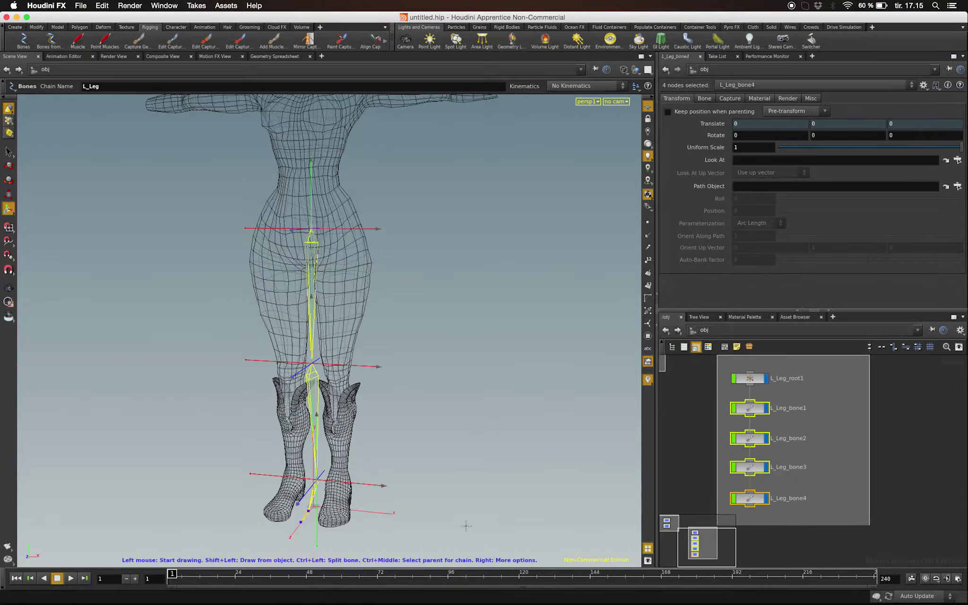
key(ctrl+z)
drag(376, 515, 400, 517)
key(ctrl+z)
key(space+3)
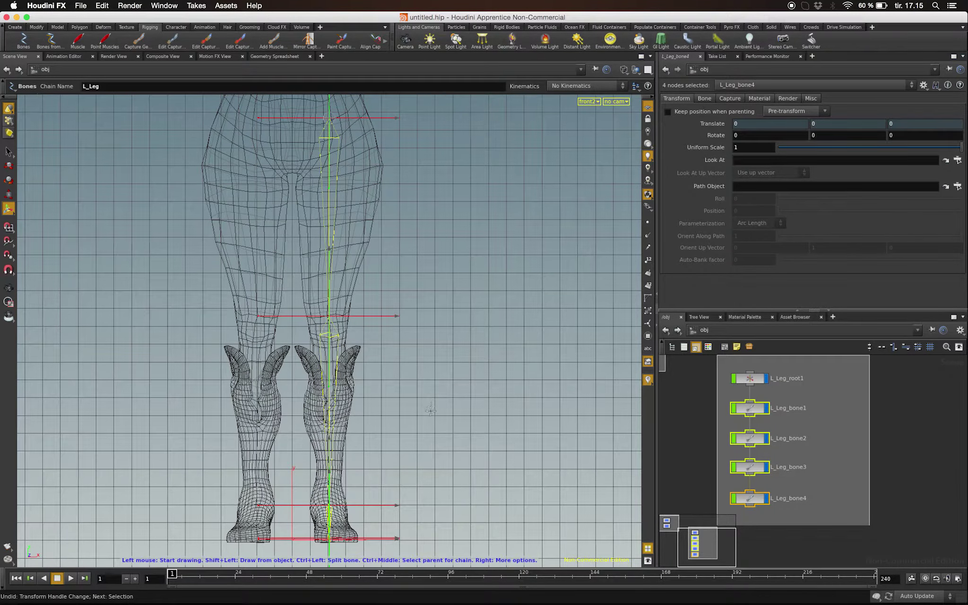
key(space+1)
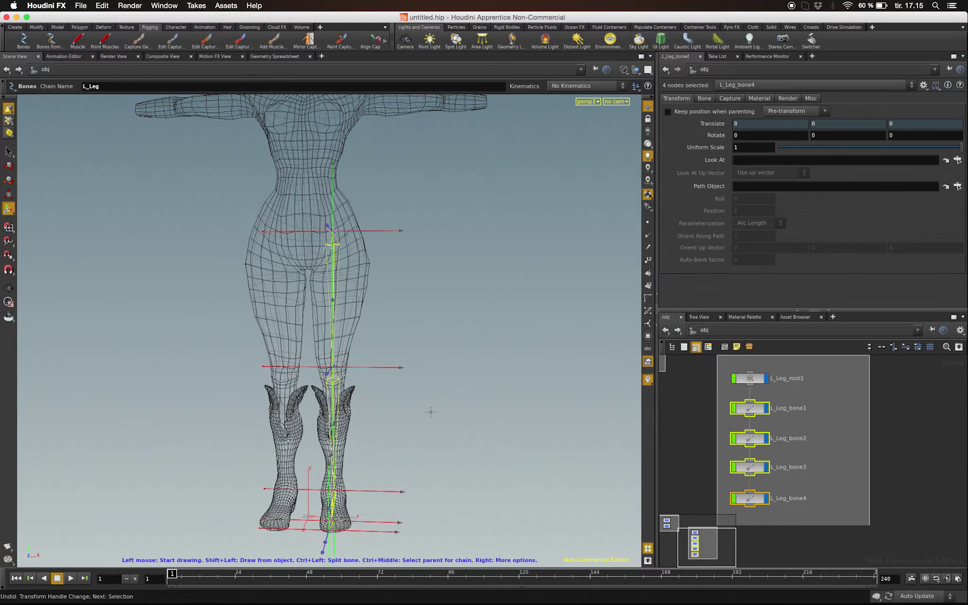
drag(430, 413, 389, 412)
middle_drag(389, 413, 397, 391)
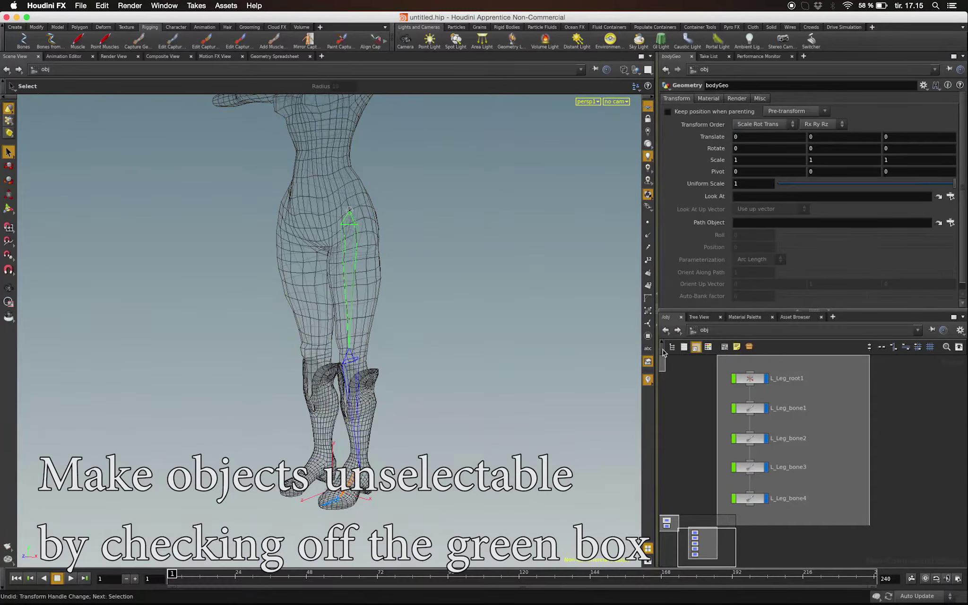
- Make the bodyGeo and boots objects in the GeoBox unselectable
middle_drag(692, 393, 802, 491)
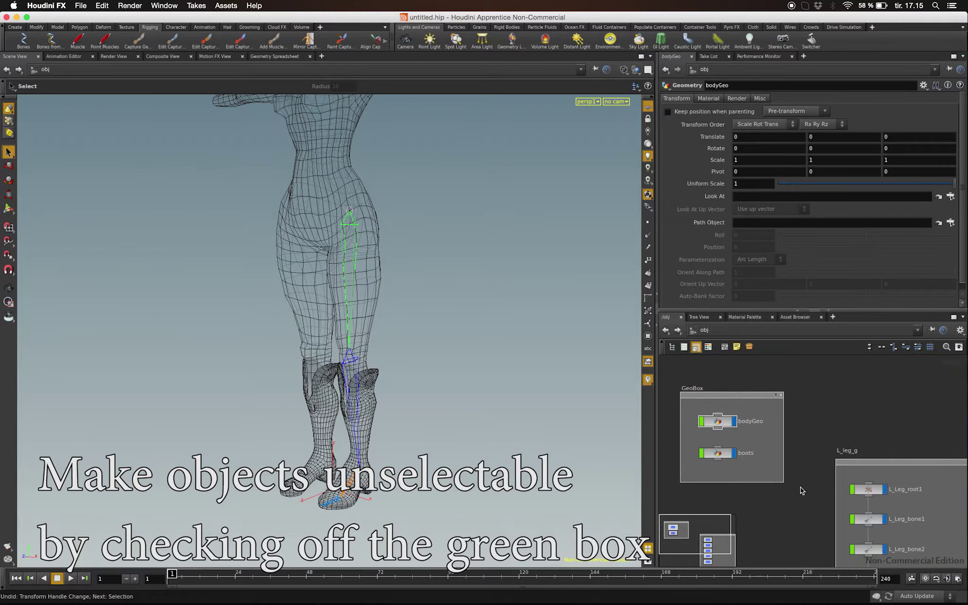
click(702, 422)
click(702, 454)
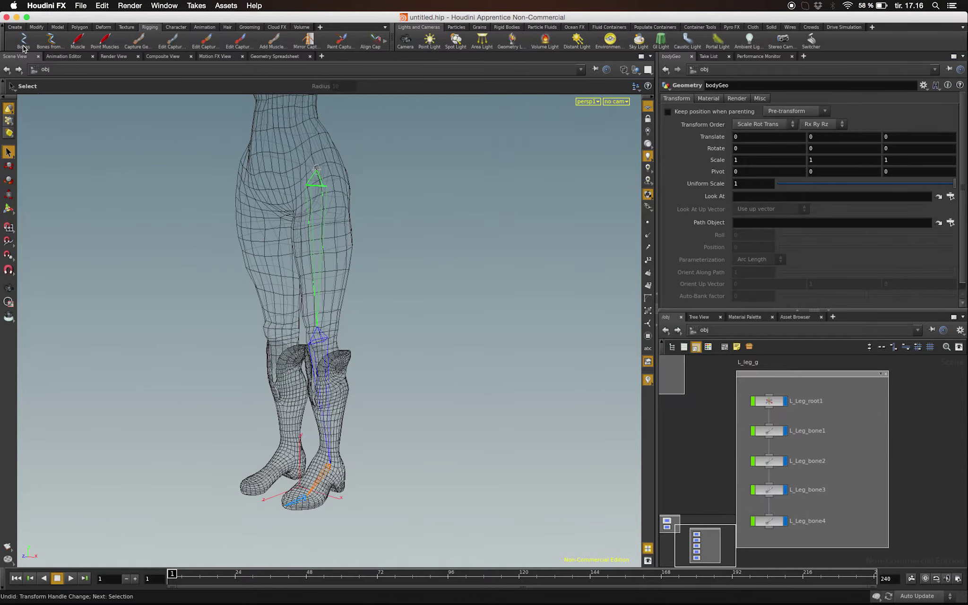
- Add Inverse Kinematics to the existing leg chain, with L_Leg_bone1 as the first bone and L_Leg_bone2 as the last
click(23, 41)
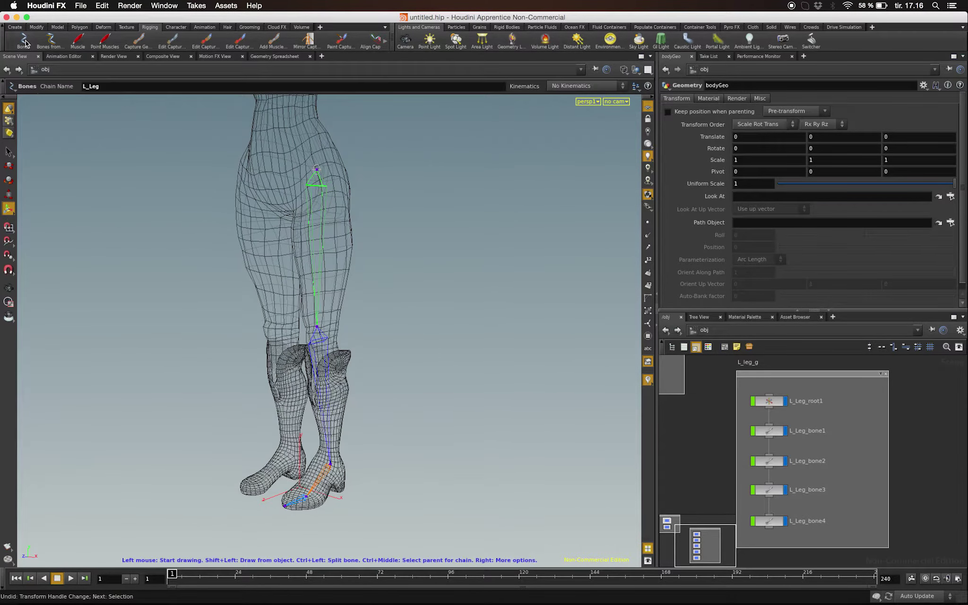
click(552, 86)
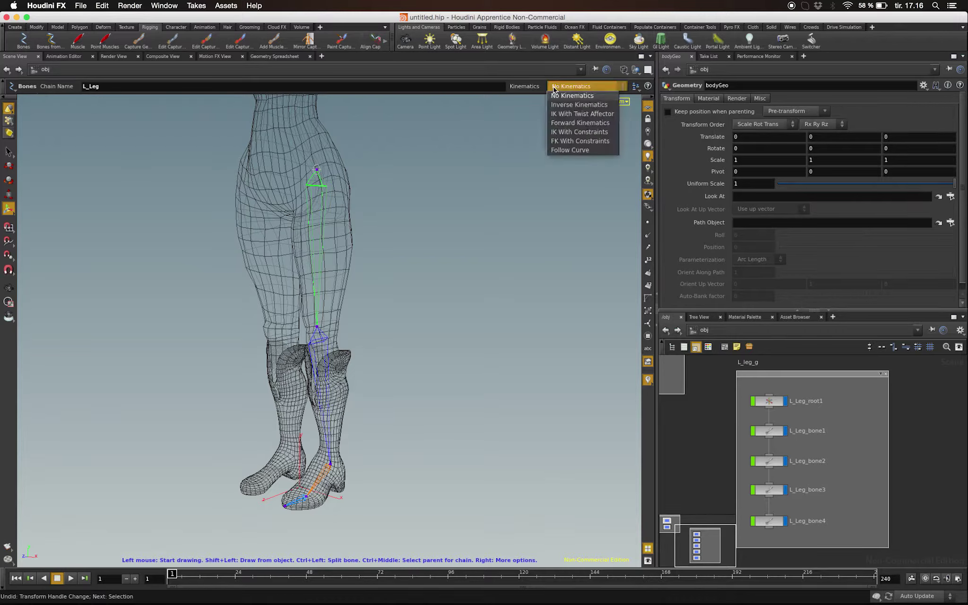
click(585, 106)
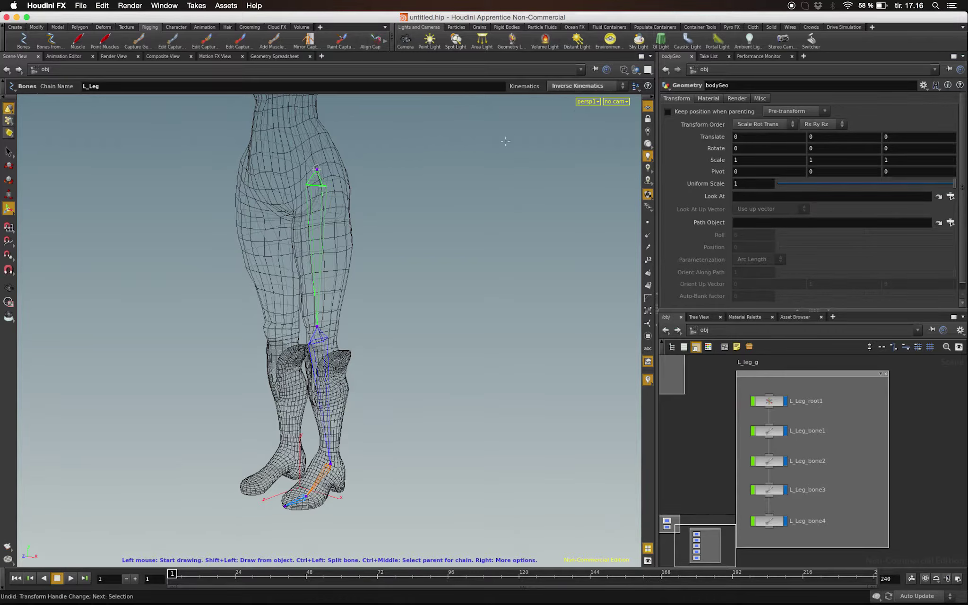
right_click(365, 202)
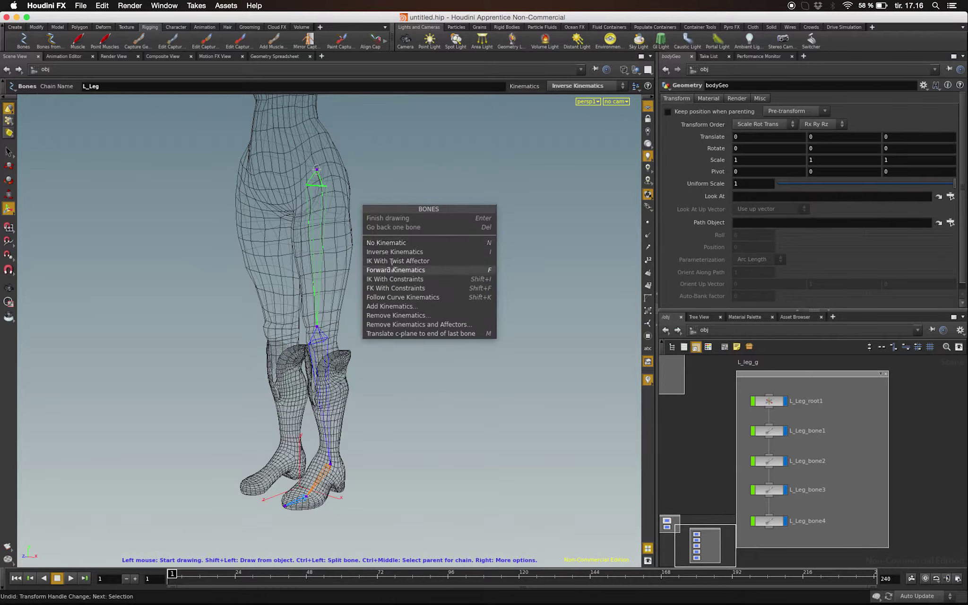
click(394, 305)
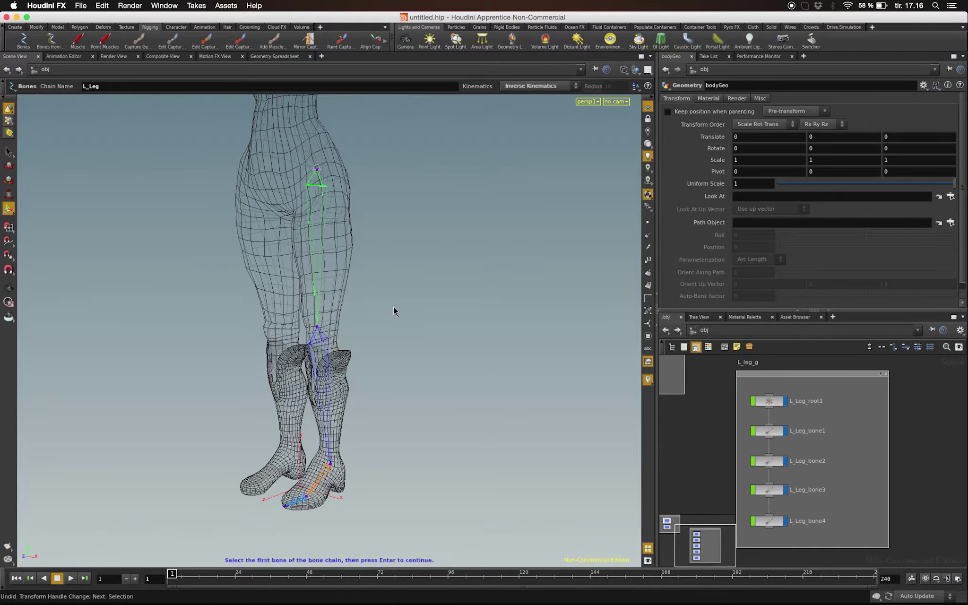
click(313, 189)
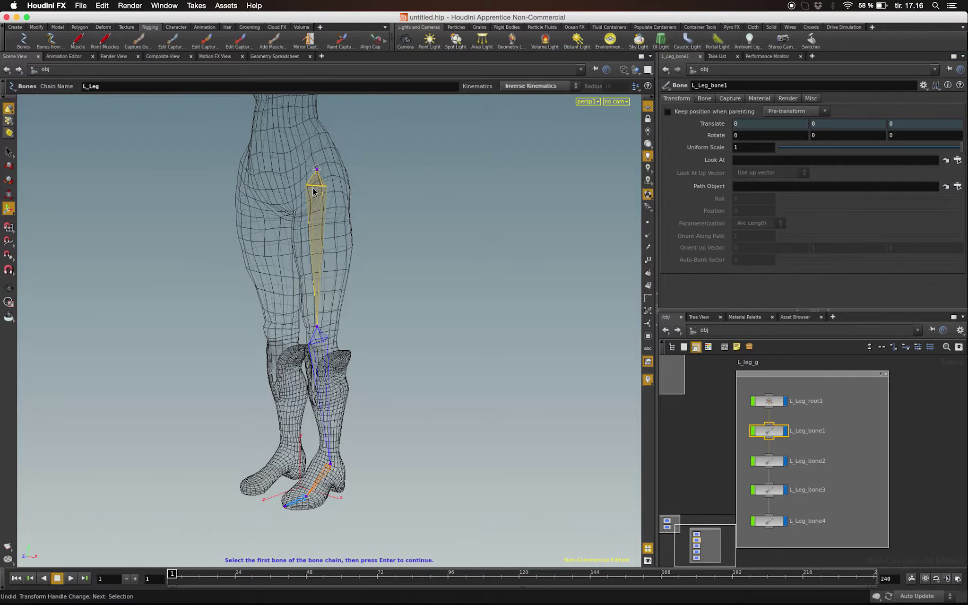
key(Return)
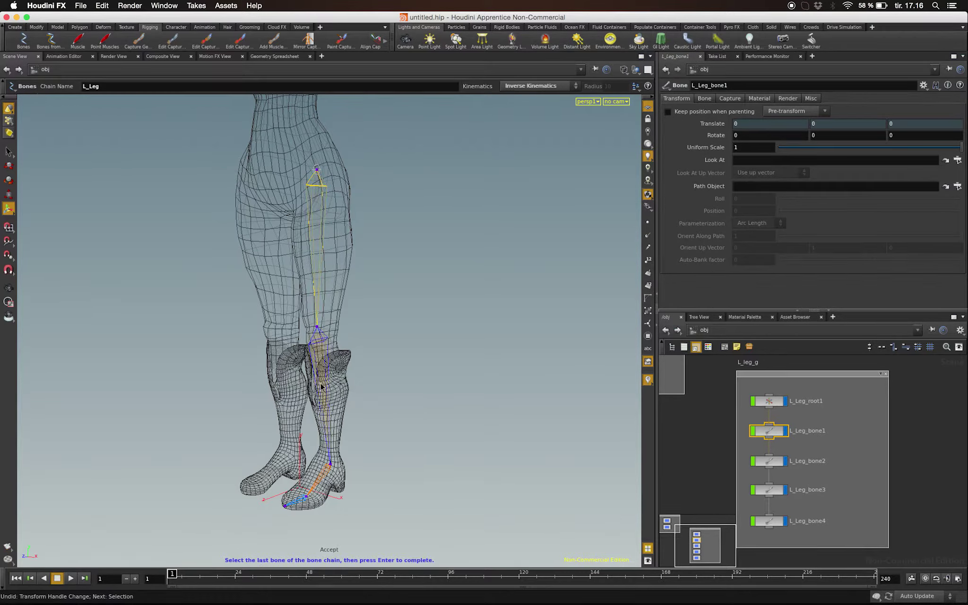
click(318, 363)
key(Return)
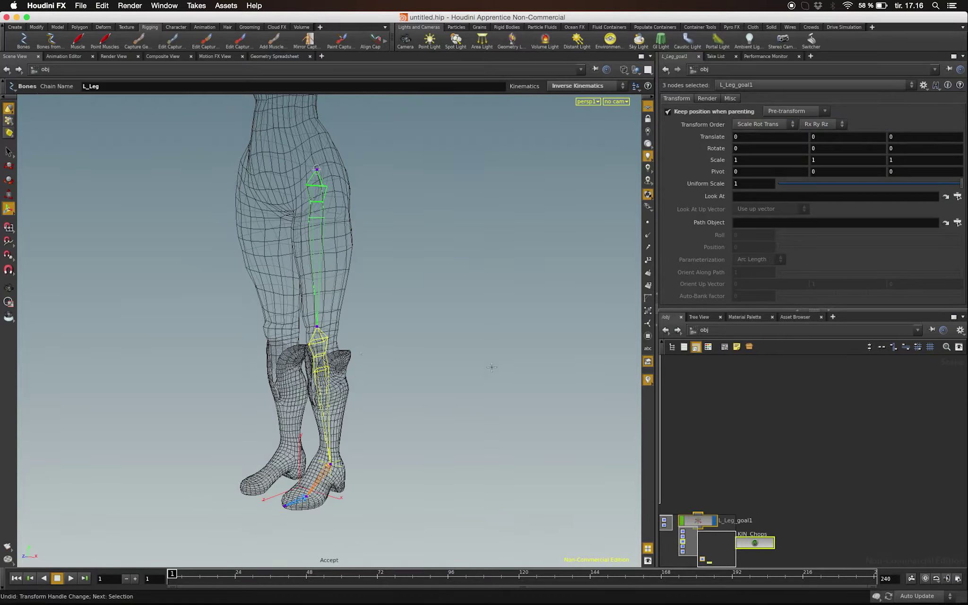
- Move the L_Leg_goal1 and KIN_Chops nodes into the L_leg_g network box beside the bones
middle_drag(741, 465, 856, 468)
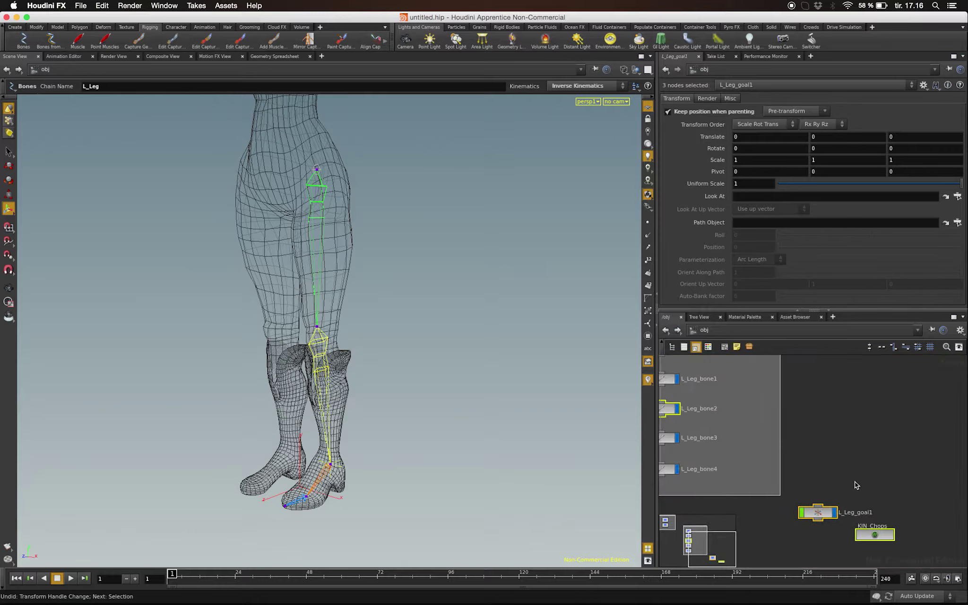
click(818, 512)
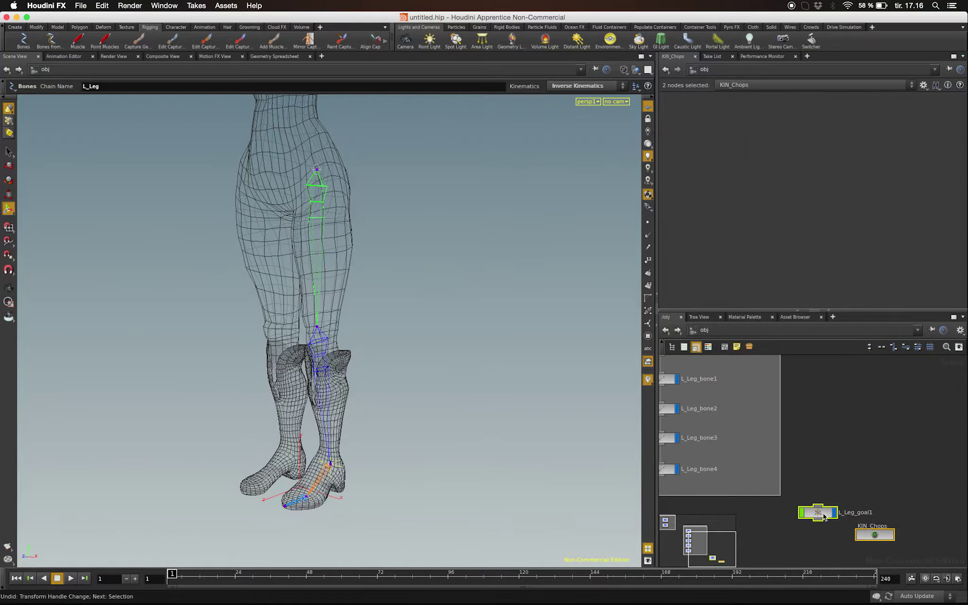
drag(824, 517, 758, 448)
click(821, 424)
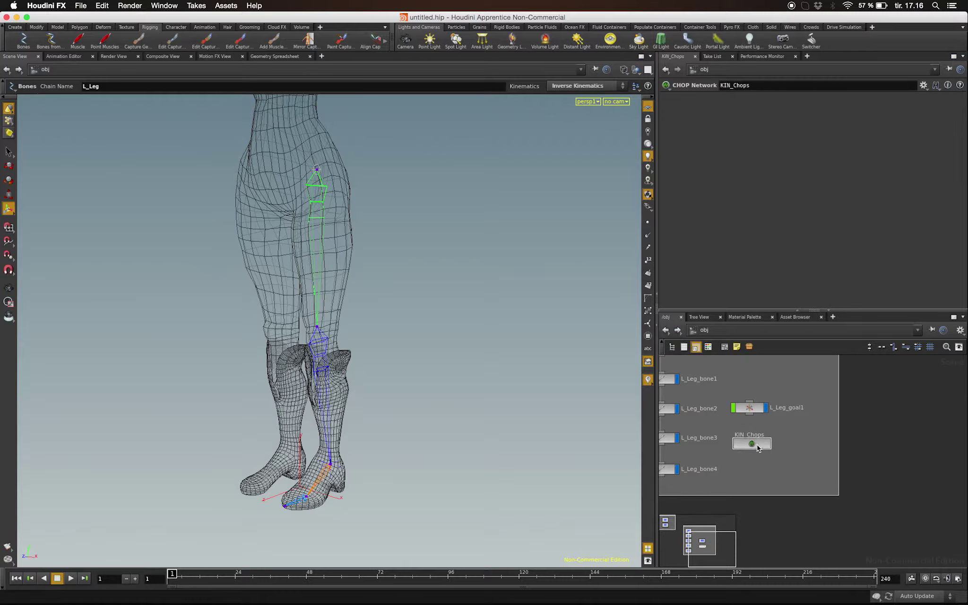
middle_drag(759, 412, 794, 426)
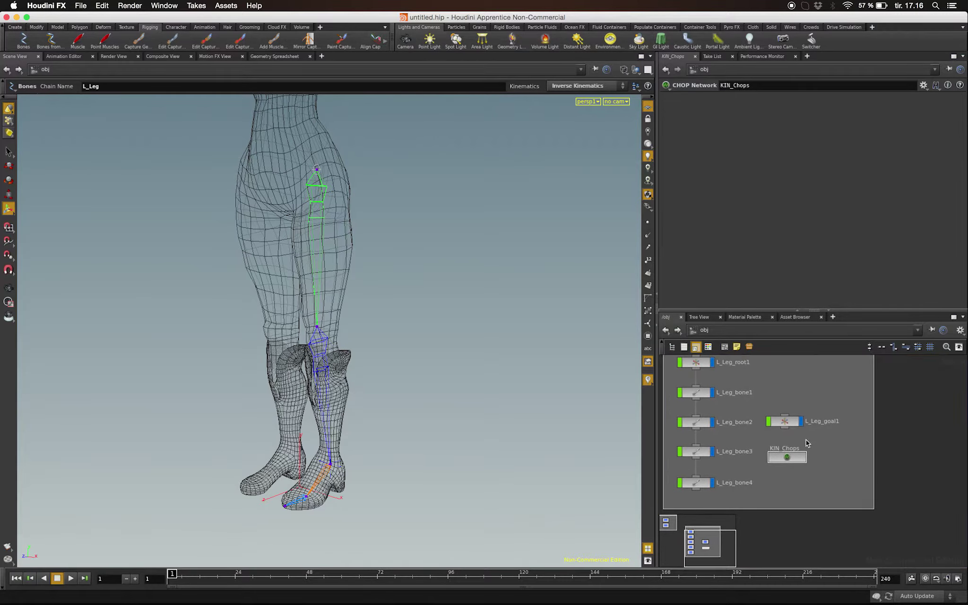
- Move the L_Leg_goal1 null at the ankle to test the leg's inverse kinematics
click(793, 426)
key(t)
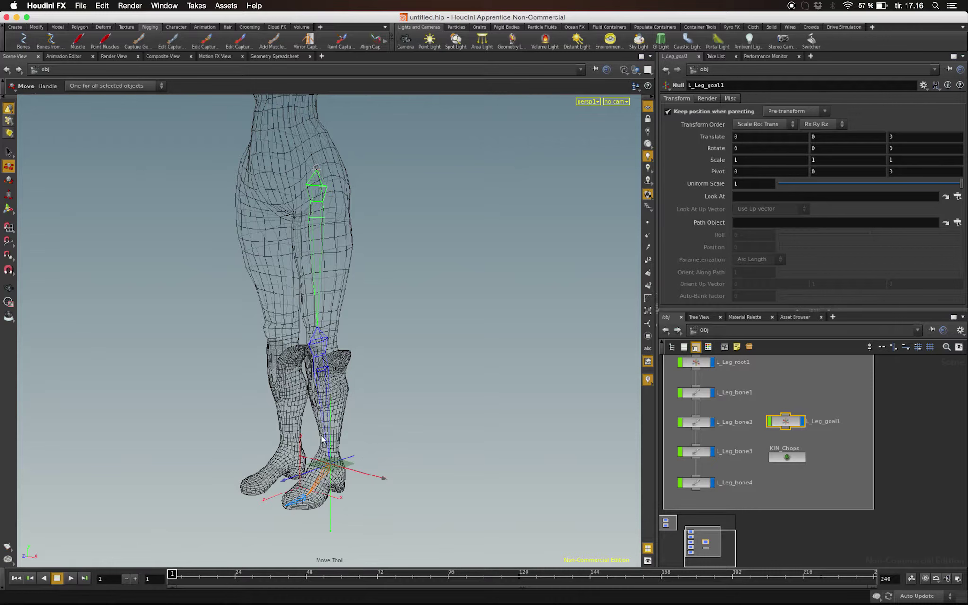
mouse_move(329, 408)
mouse_down()
mouse_move(328, 324)
mouse_move(331, 397)
mouse_up()
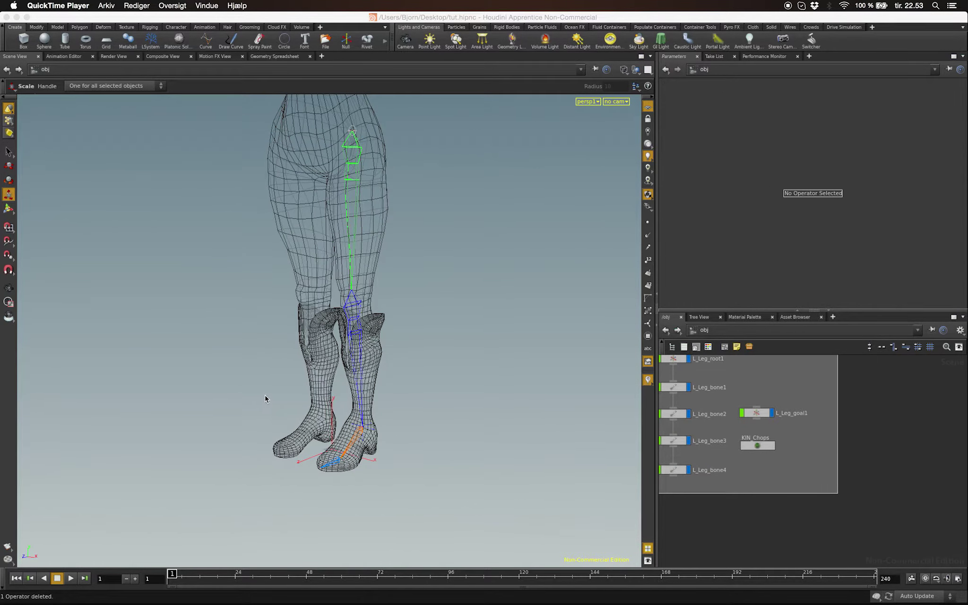
- Place a circle at about (26.7, 0, 35.3) on the ground near the feet and move its node into the L_leg_g box
click(285, 41)
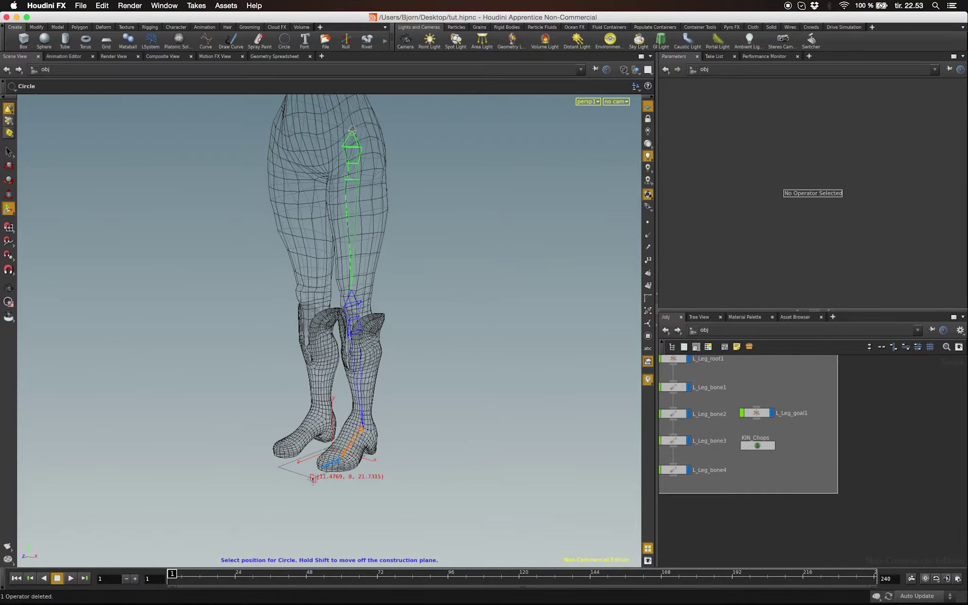
click(323, 507)
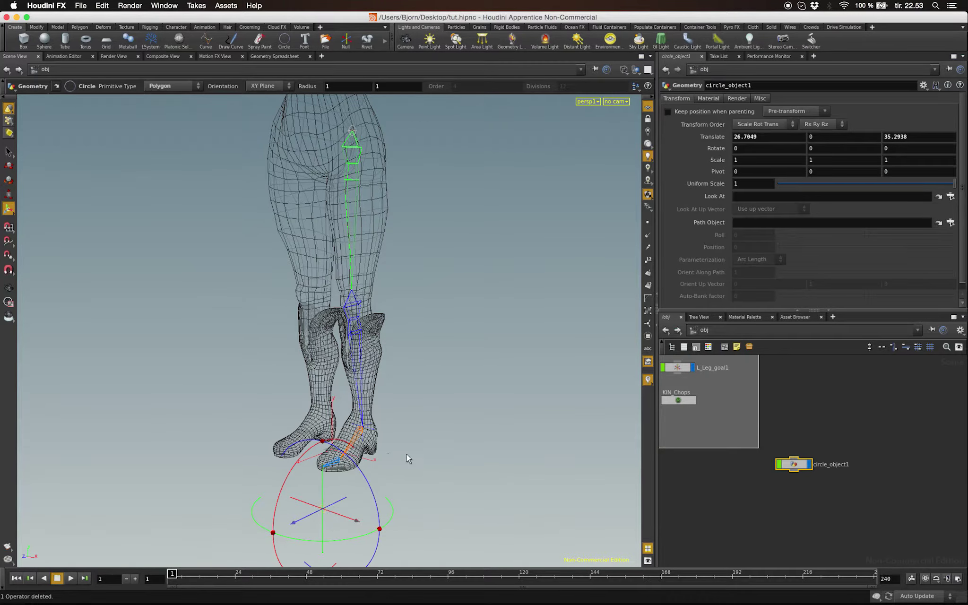
drag(797, 464, 801, 451)
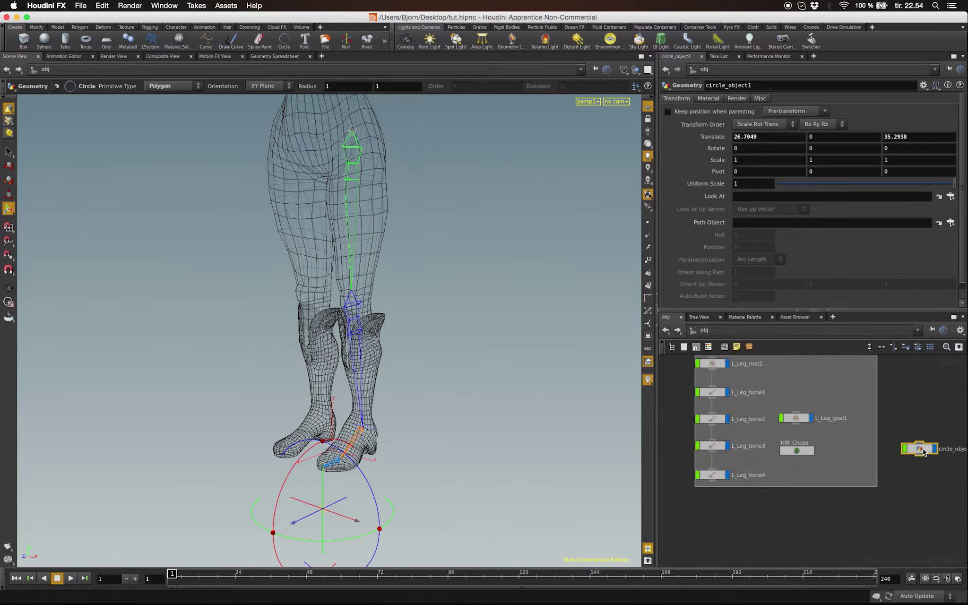
drag(924, 451, 852, 471)
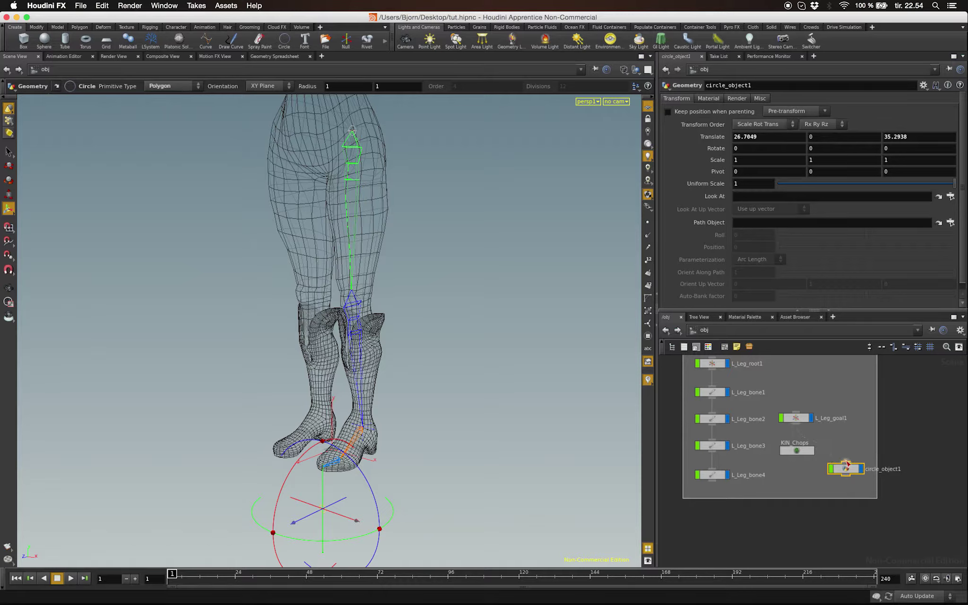
- Parent circle_object1 to the L_Leg_goal1 null
click(849, 465)
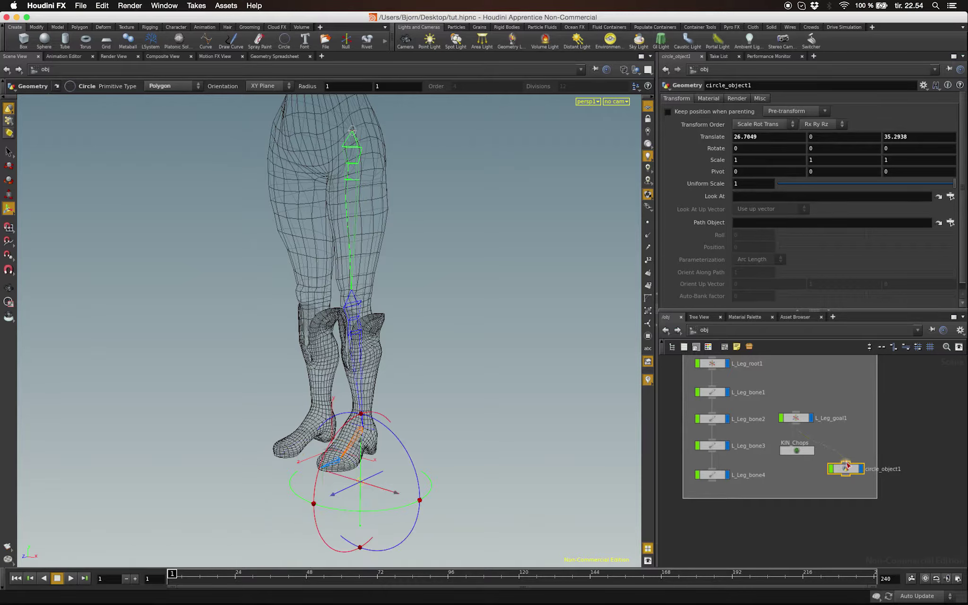
key(s)
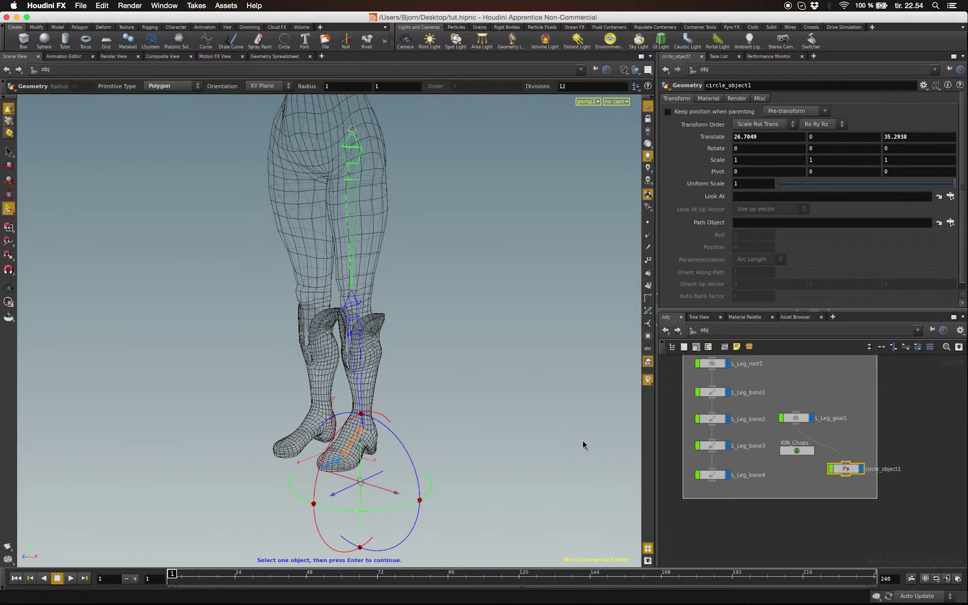
key(s)
- Set the translation of circle_object1 to 0, 0, 0 and frame the circle in the viewport
click(848, 470)
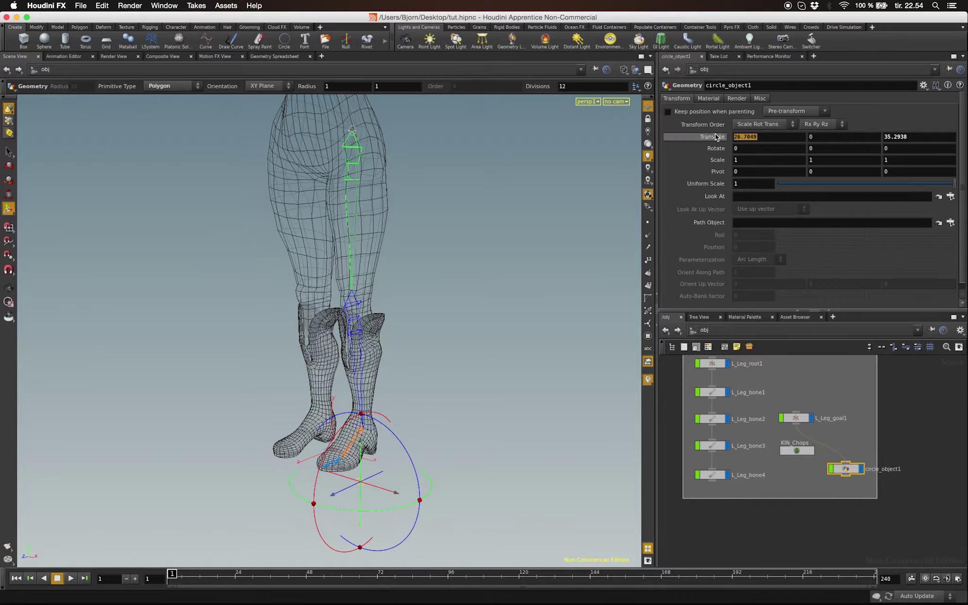
key(Tab)
key(Tab)
text(0)
key(Return)
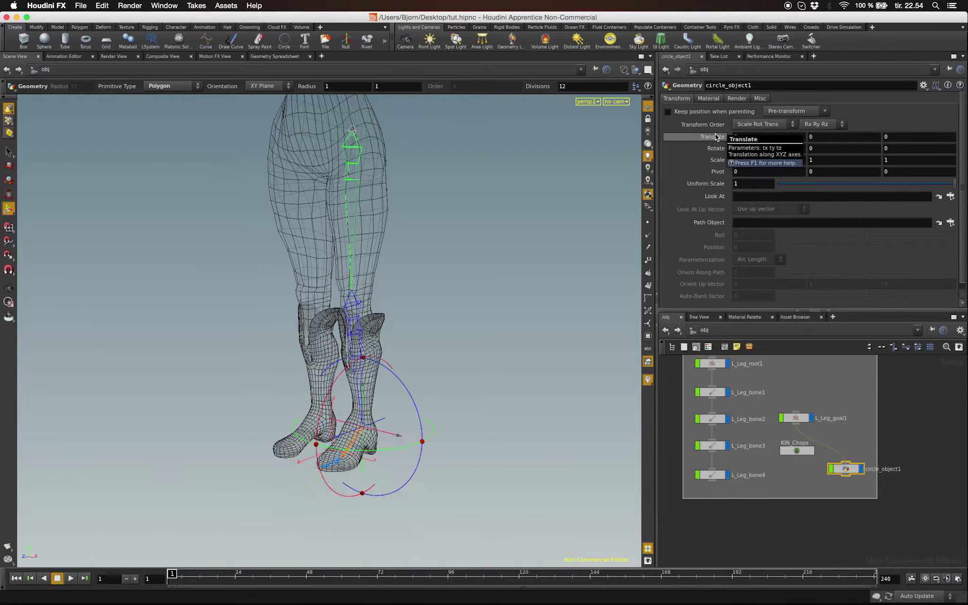
key(space+g)
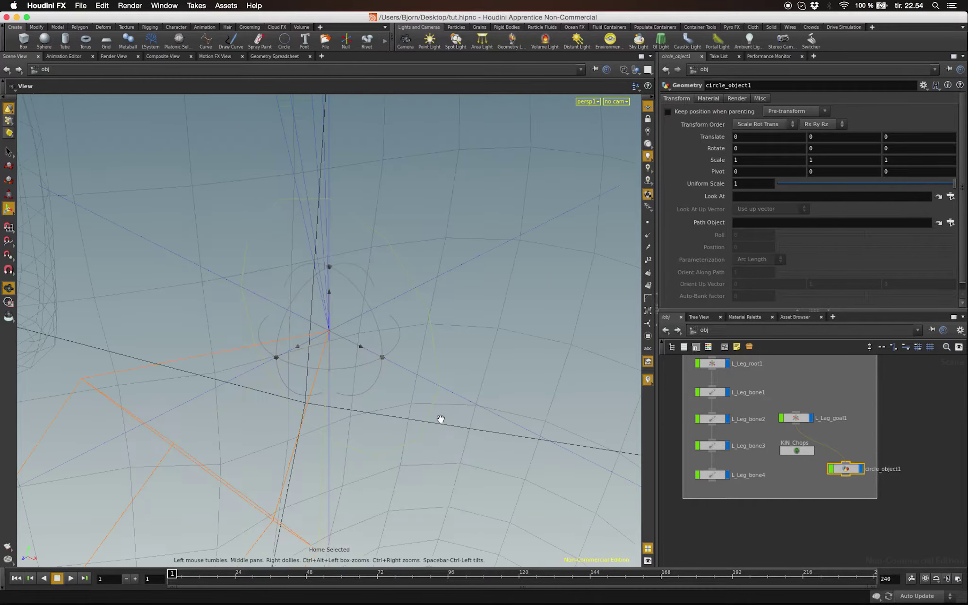
- Try to disconnect circle_object1 from the L_Leg_goal1 null, and undo the disconnection
key(space)
right_drag(449, 406, 274, 203)
drag(274, 203, 381, 280)
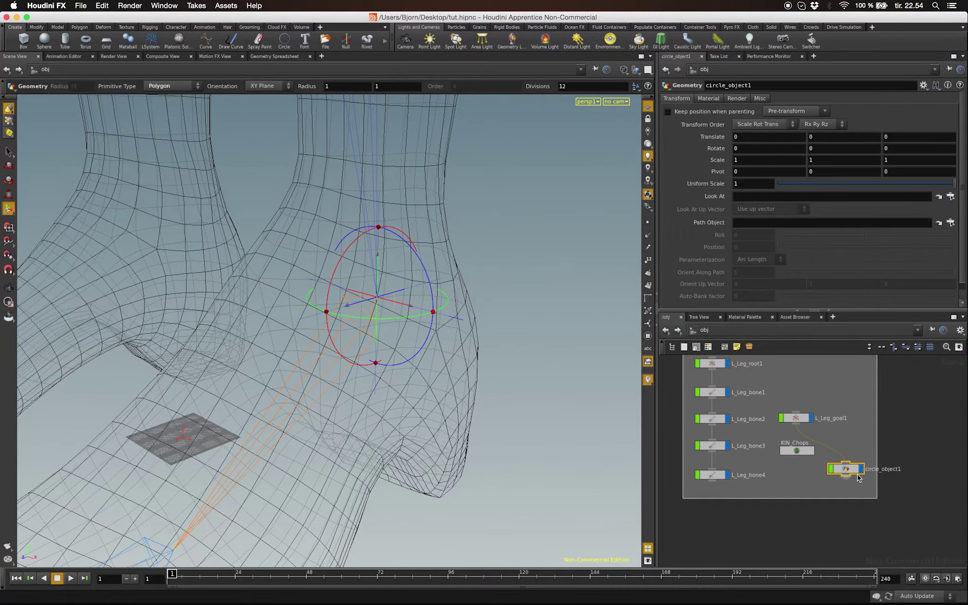
click(850, 428)
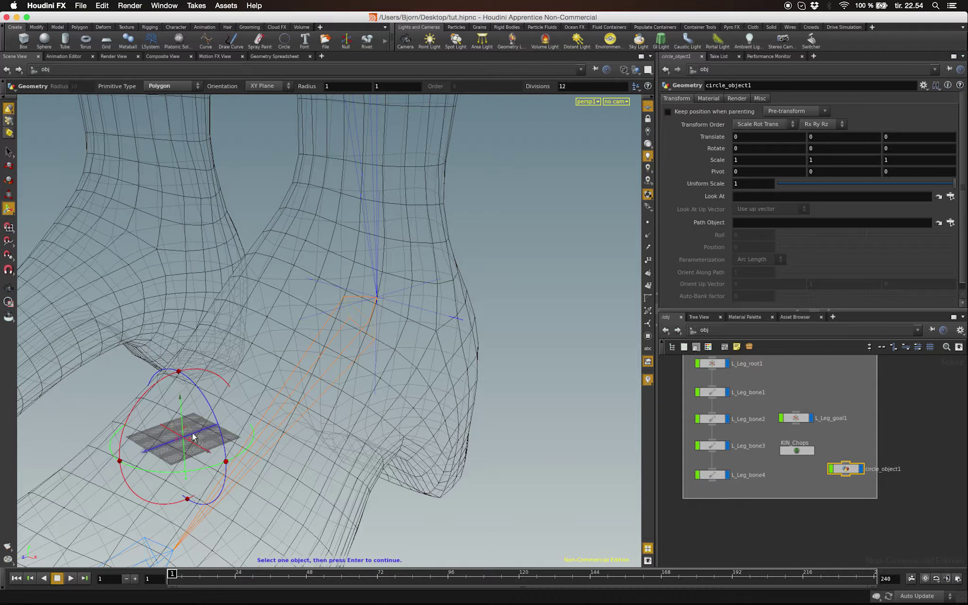
key(ctrl+z)
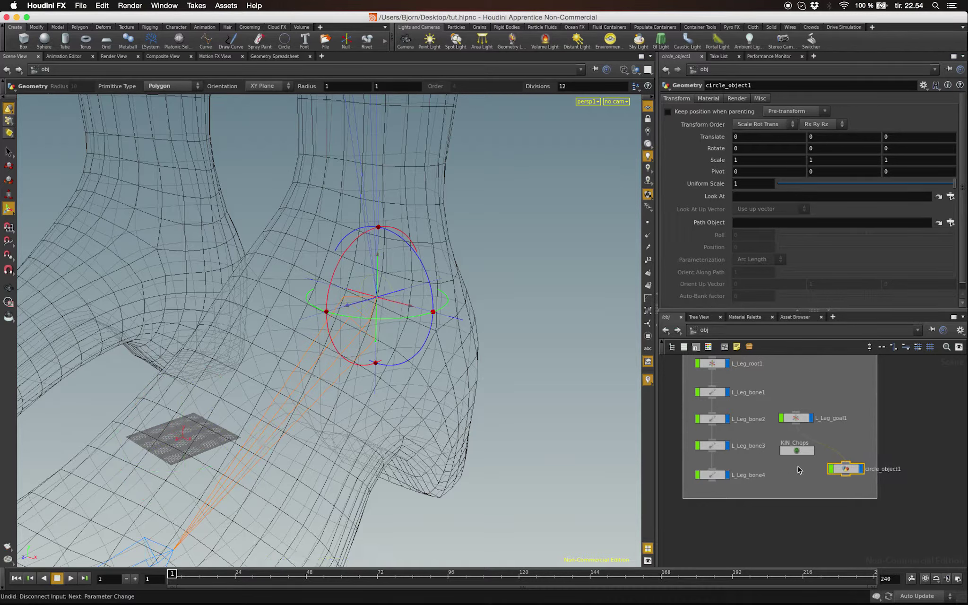
- Turn on keeping position when parenting for circle_object1, spread out the goal, KIN_Chops and circle nodes, and disconnect the circle from L_Leg_goal1
drag(857, 473, 834, 481)
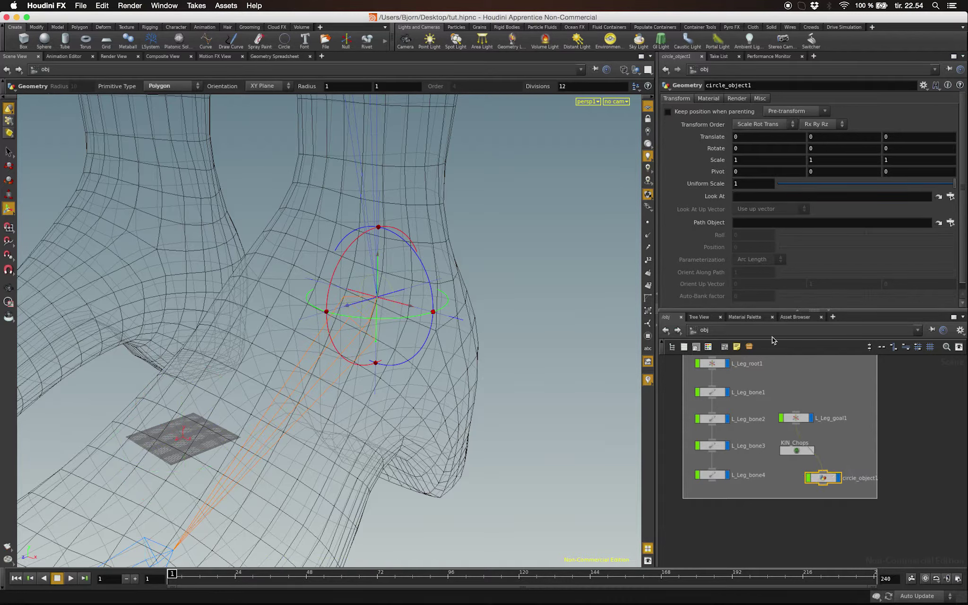
click(669, 112)
drag(804, 422, 841, 419)
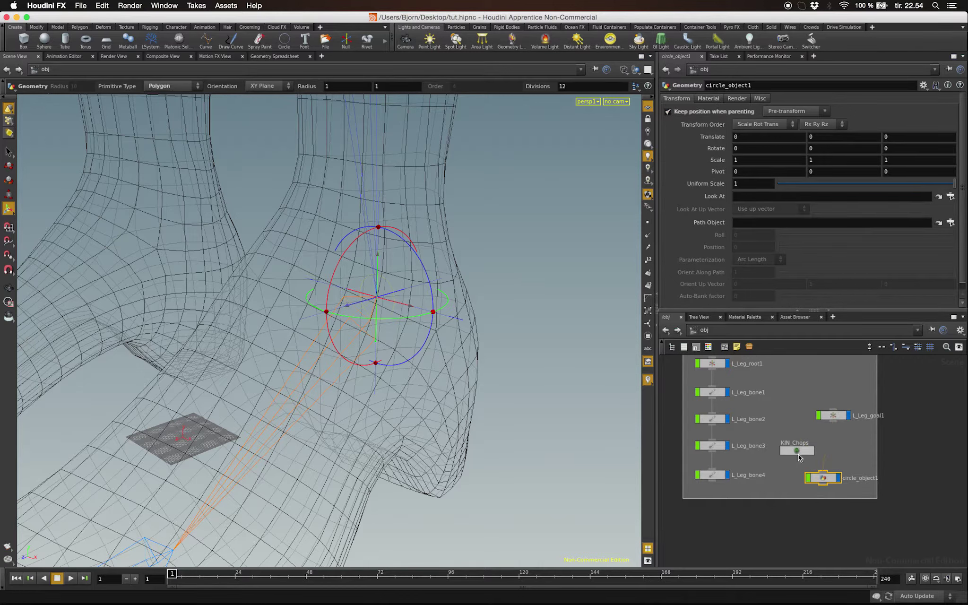
drag(799, 450, 783, 444)
drag(833, 478, 840, 469)
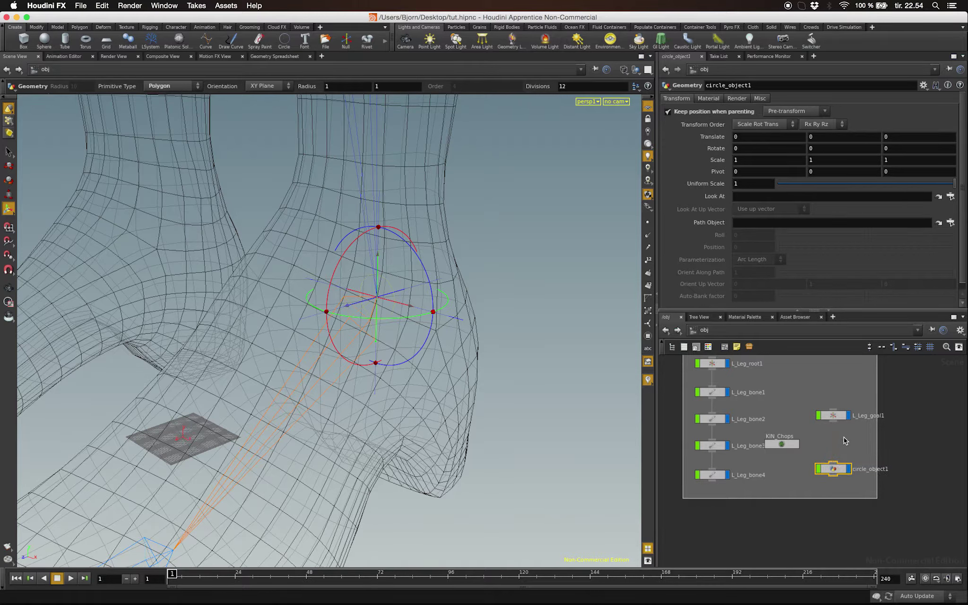
click(820, 446)
- Inside circle_object1, add a Transform node, connect it after circle1, and make it the displayed node
double_click(838, 472)
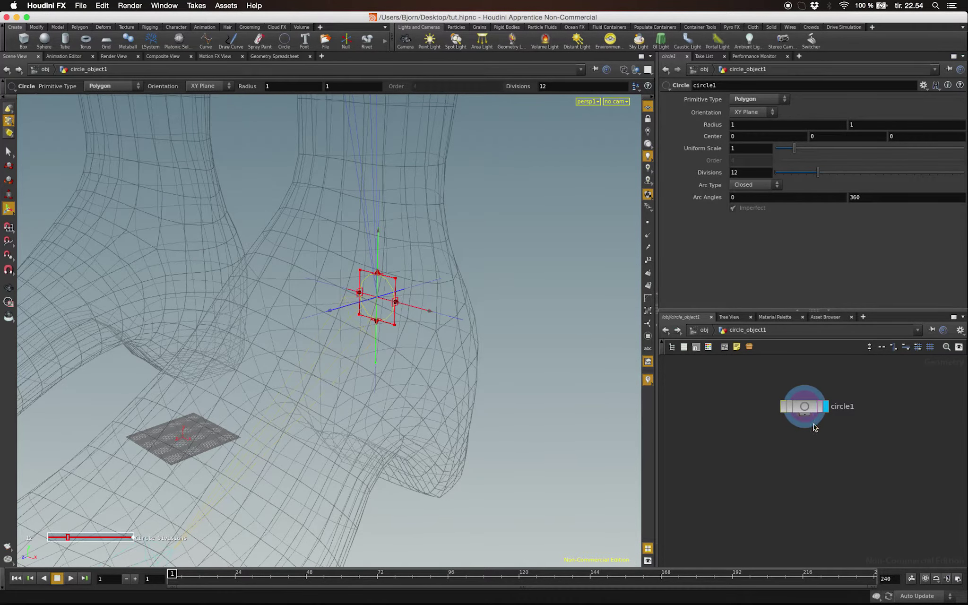
key(Tab)
text(tran)
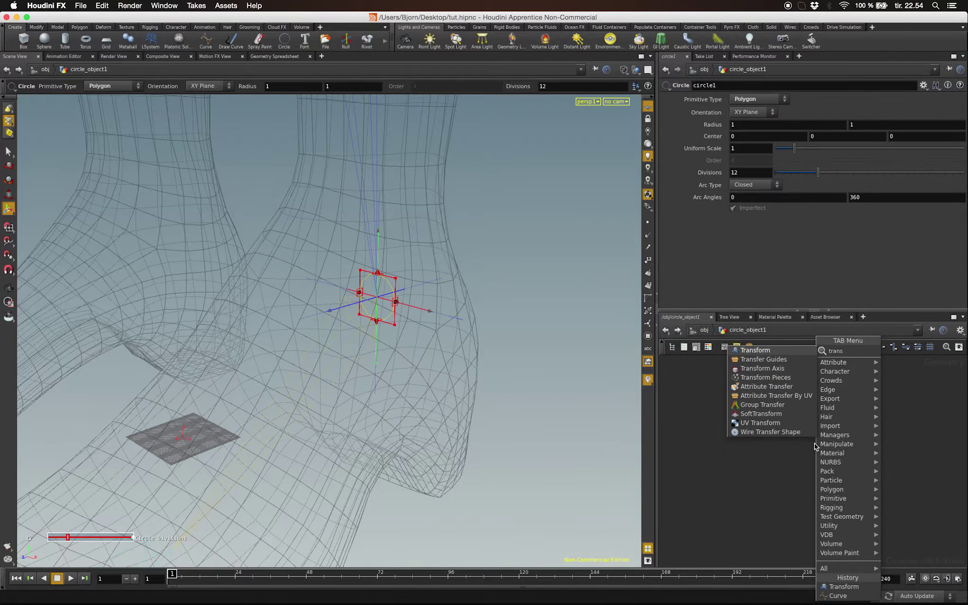
key(Return)
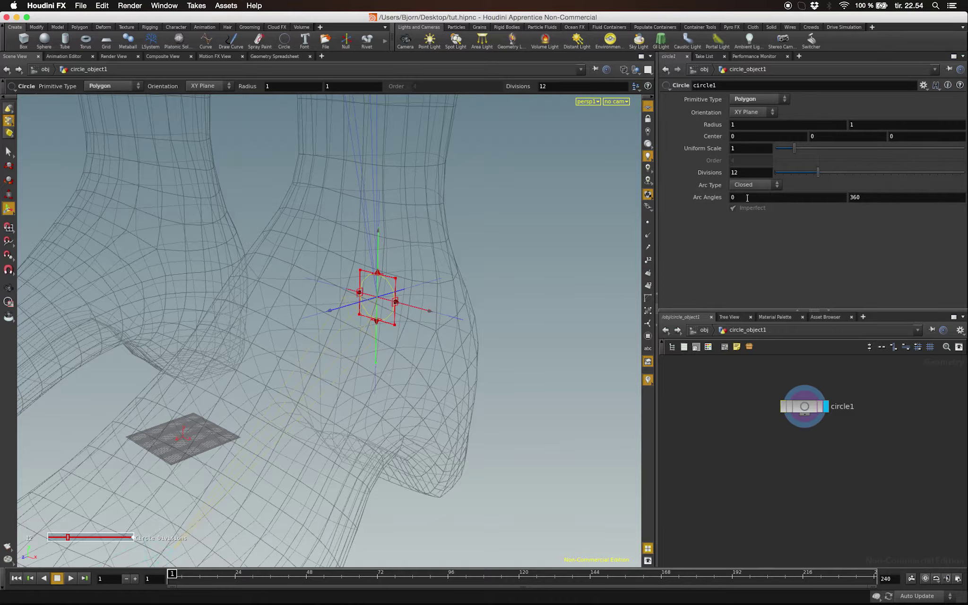
click(807, 461)
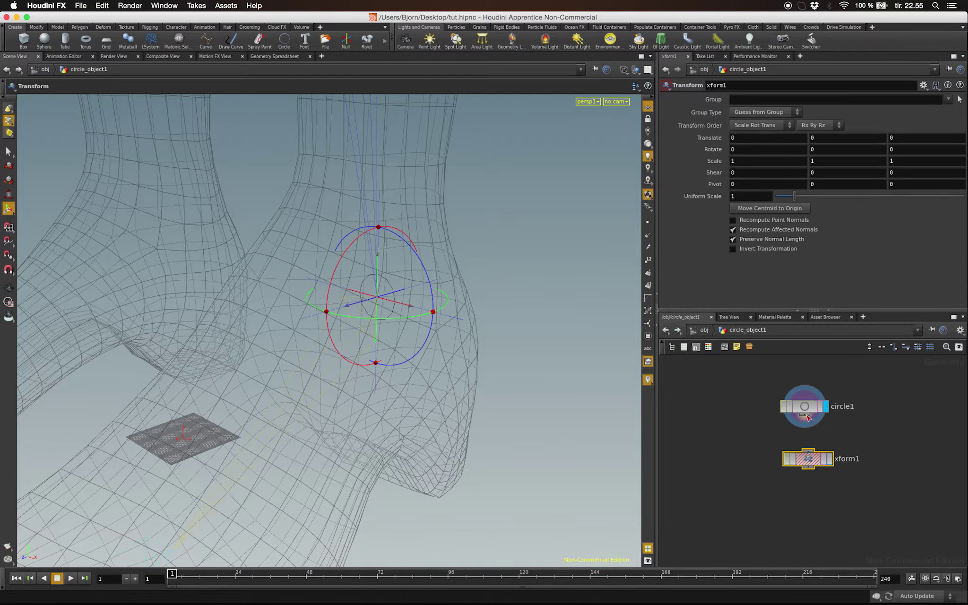
drag(809, 417, 807, 463)
click(826, 463)
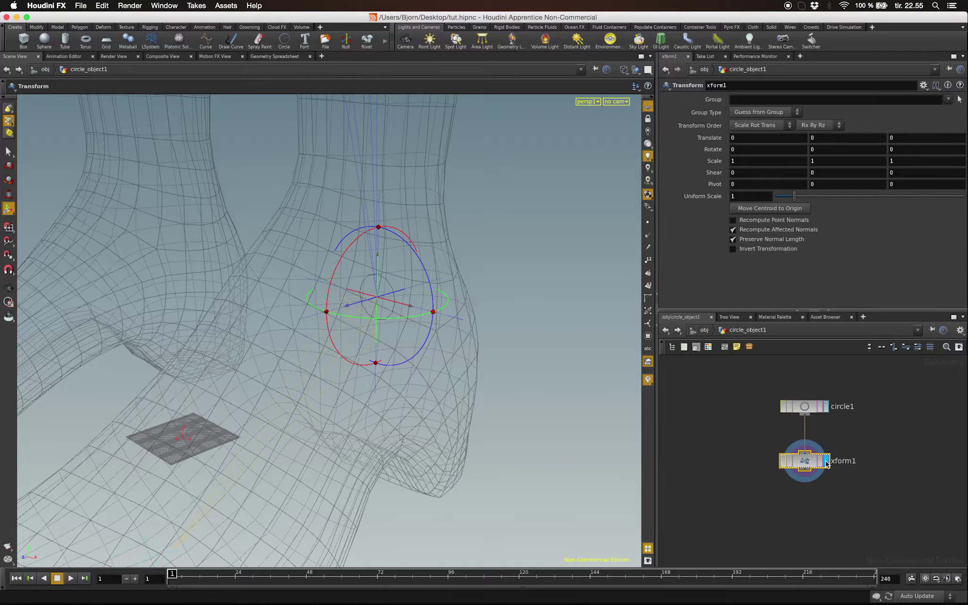
drag(806, 460, 807, 462)
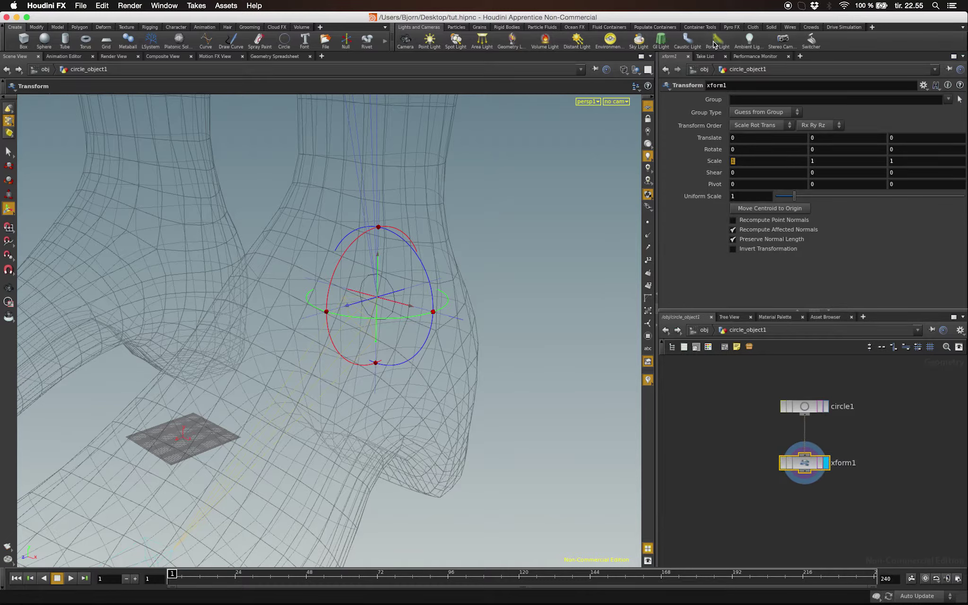
- Set the Transform node's scale to 6, 6, 6 and its X rotation to 90 so the circle lies flat
text(6)
key(Tab)
text(6)
key(Tab)
text(6)
key(Tab)
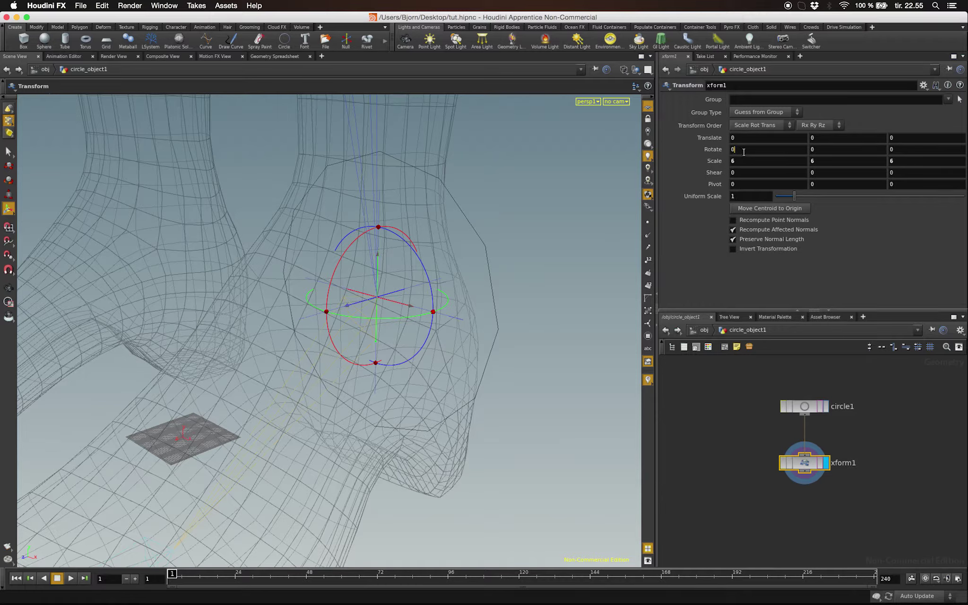
drag(746, 152, 717, 149)
key(Return)
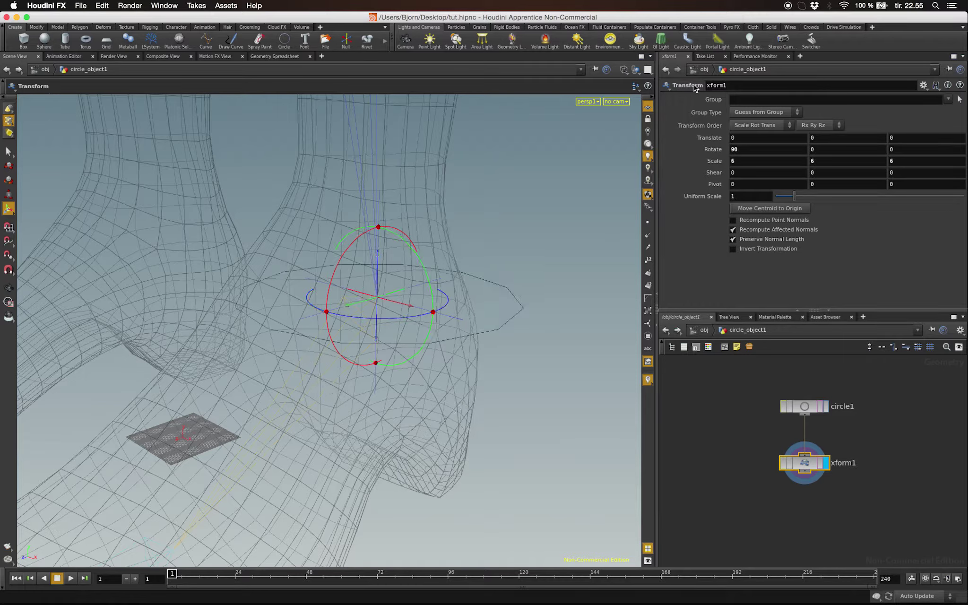
- Move the circle around the ankle with the Transform node, to a translation of about 3.25 in Y and 0.67 in Z
key(Escape)
drag(514, 249, 401, 216)
key(Return)
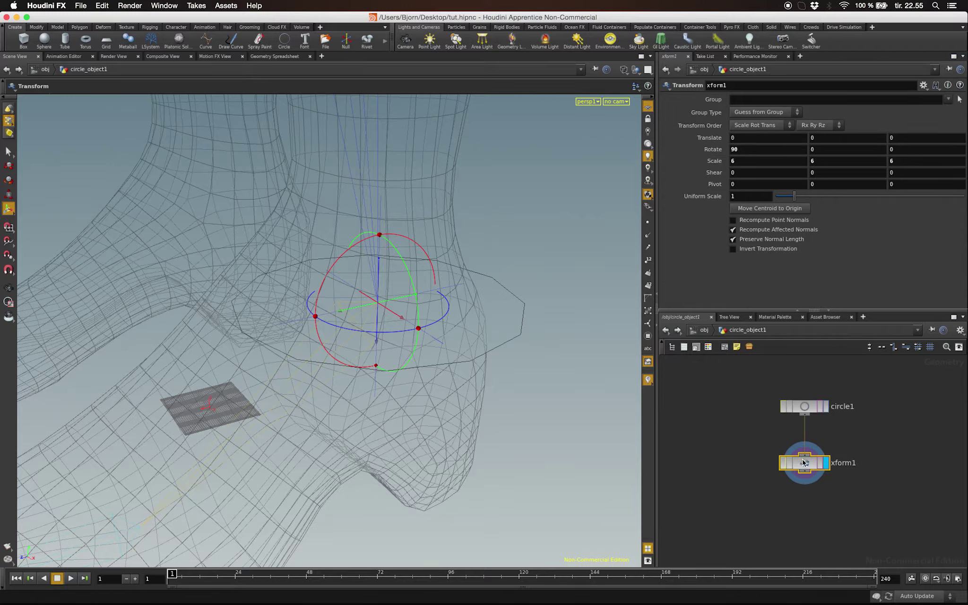
key(t)
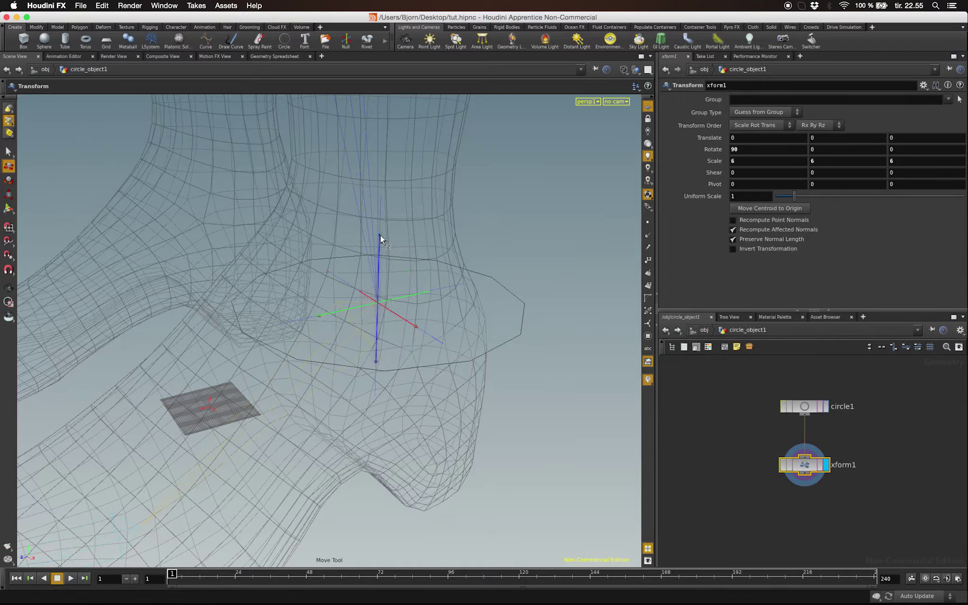
drag(380, 235, 350, 205)
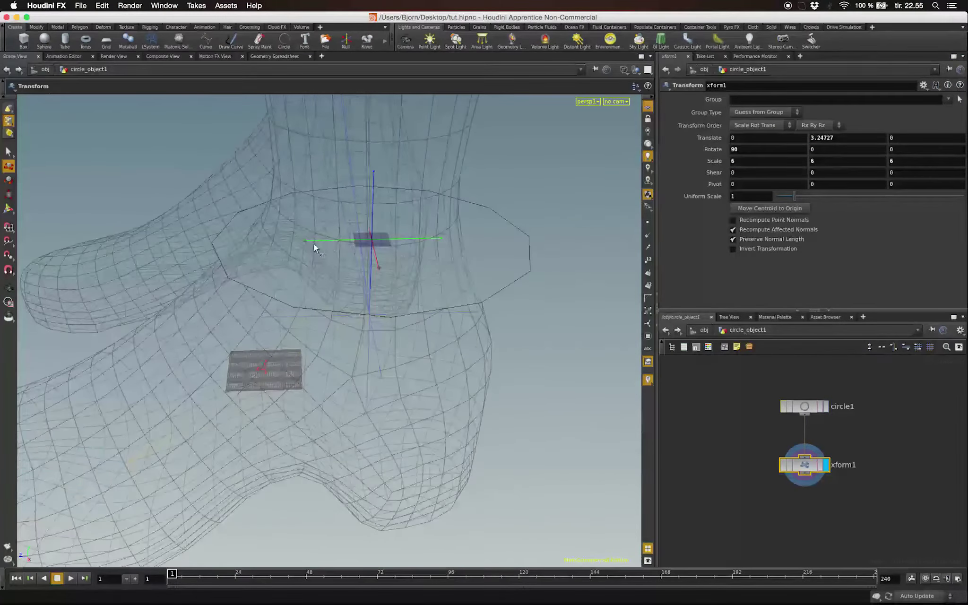
drag(307, 241, 441, 272)
key(super+z)
key(t)
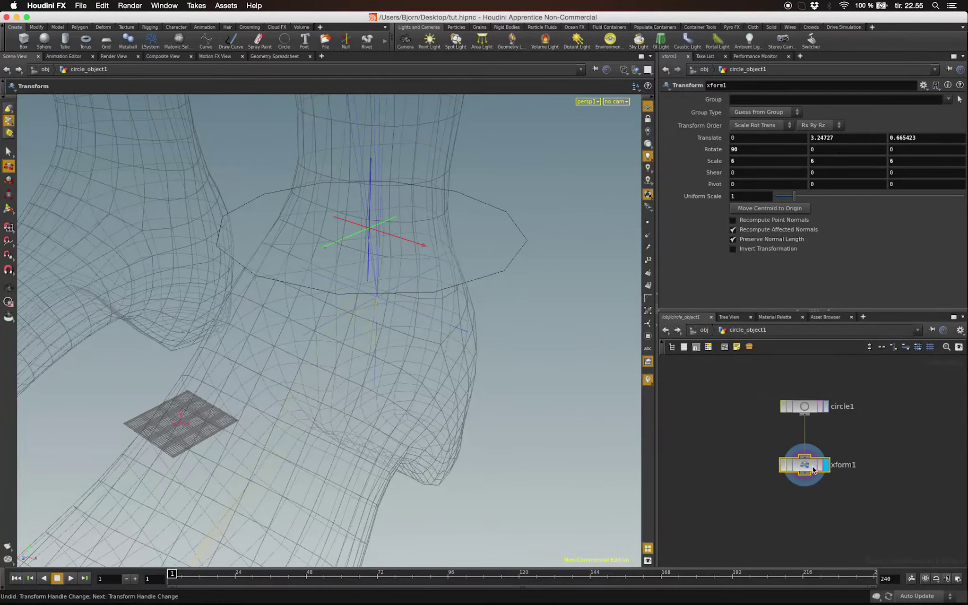
- Add a Color node, connect it after xform1, and make it the displayed node
key(Tab)
text(col)
key(Return)
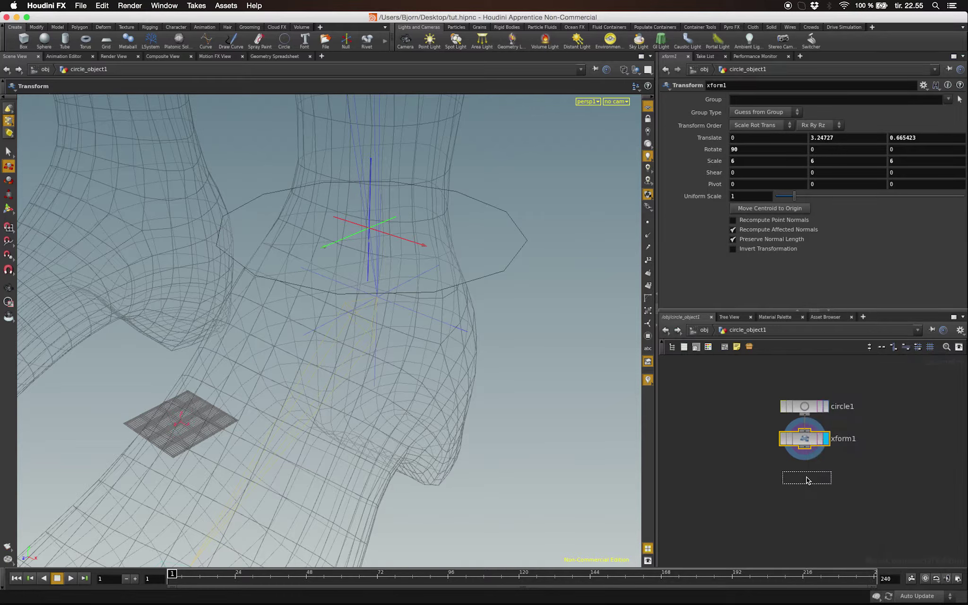
click(806, 478)
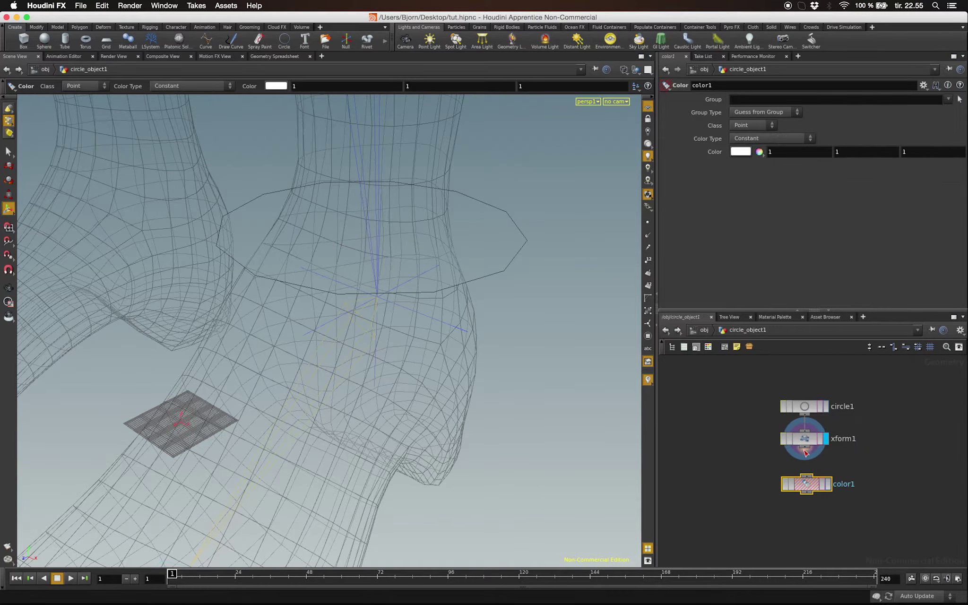
drag(805, 452, 807, 483)
click(828, 487)
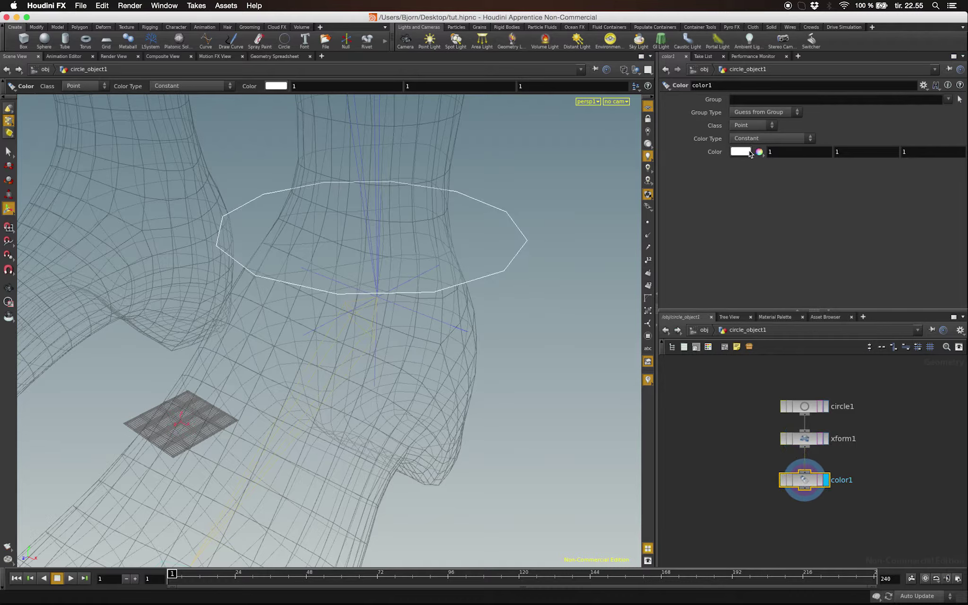
- Set the Color node to blue (0, 0, 0.9) and return to the object level
click(747, 152)
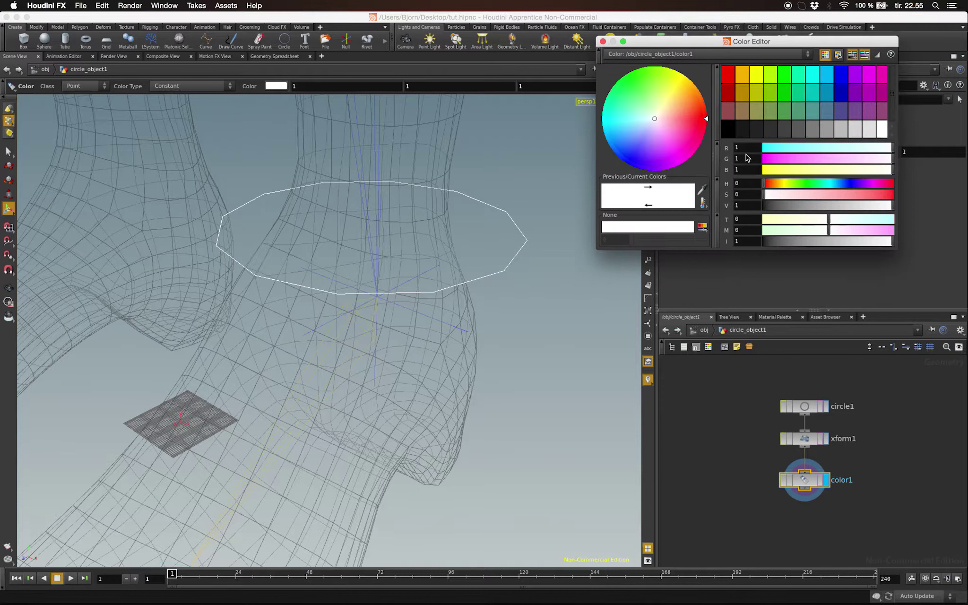
click(729, 83)
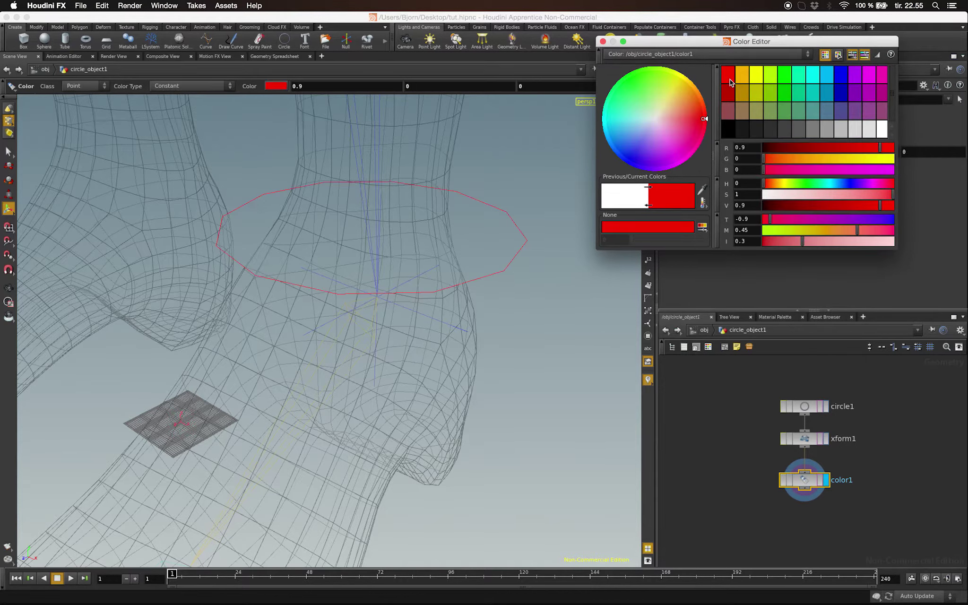
click(842, 77)
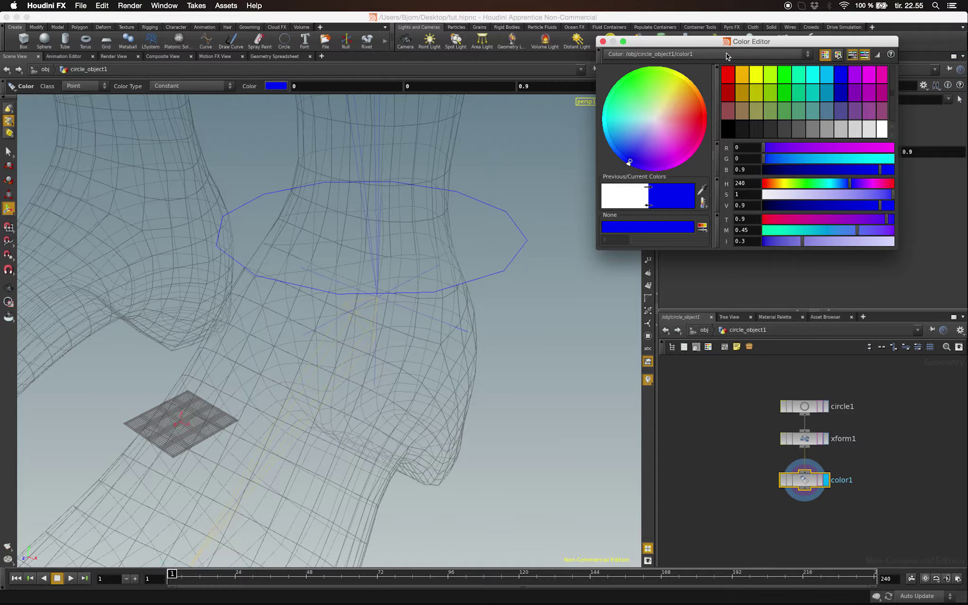
click(602, 41)
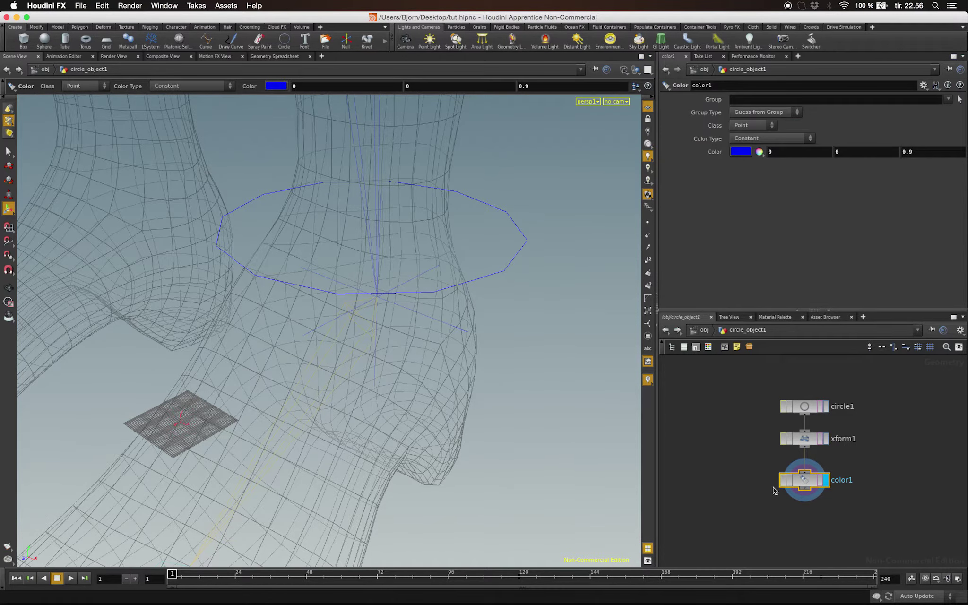
click(704, 331)
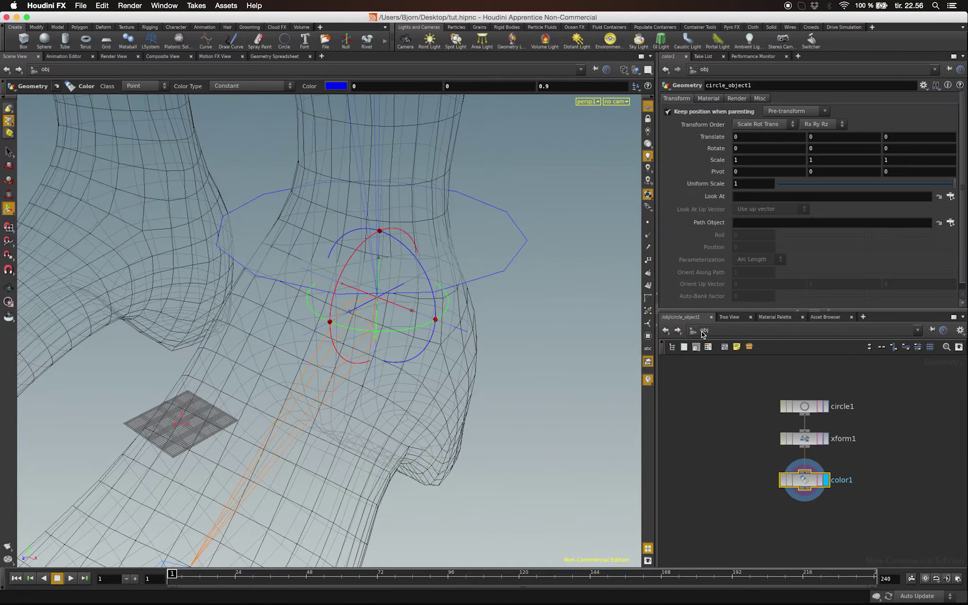
click(781, 526)
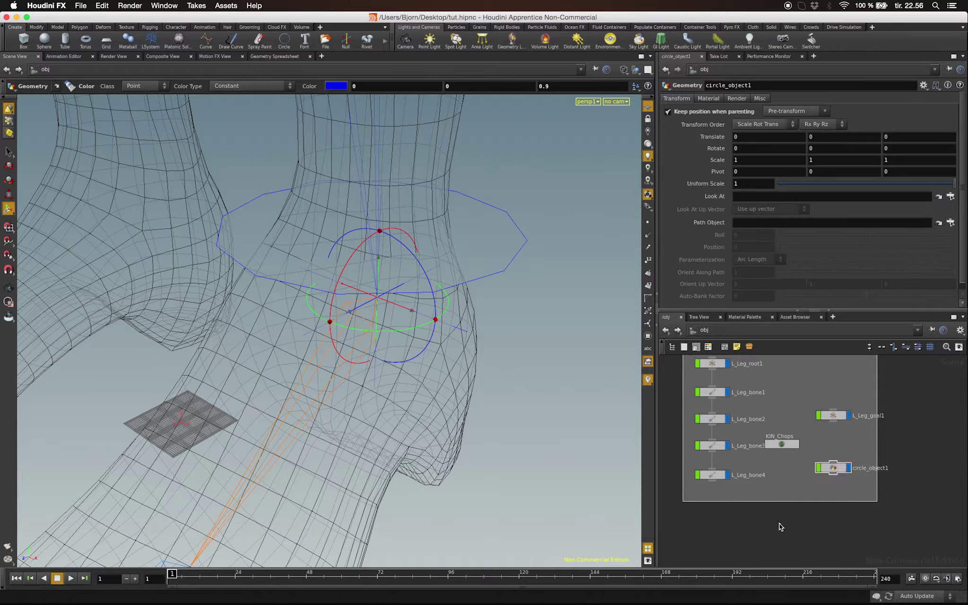
- Select circle_object1 with the Move tool and switch the viewport from wireframe to shaded display
click(838, 469)
key(t)
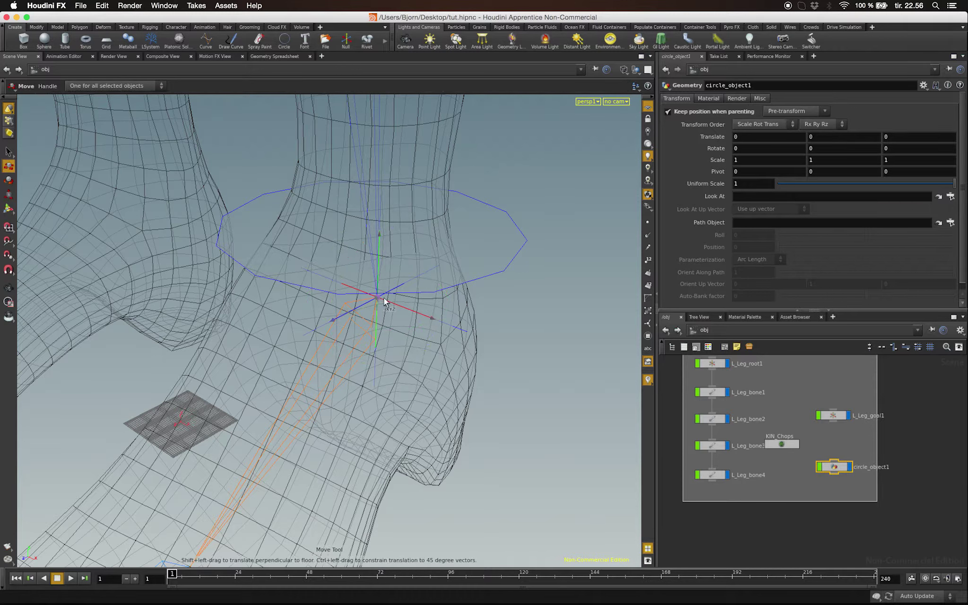
alt+right_drag(485, 338, 103, 141)
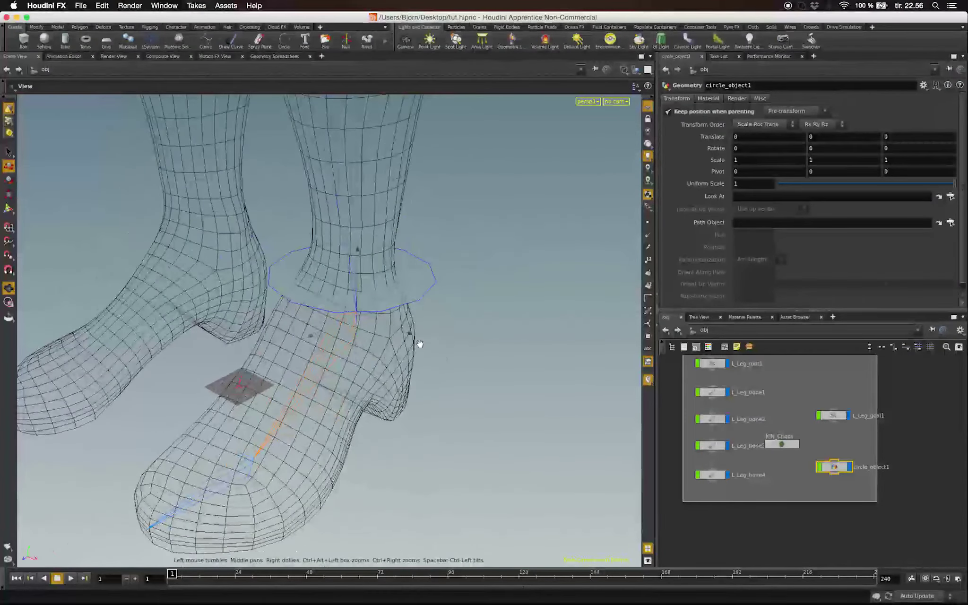
drag(420, 344, 395, 338)
key(t)
key(w)
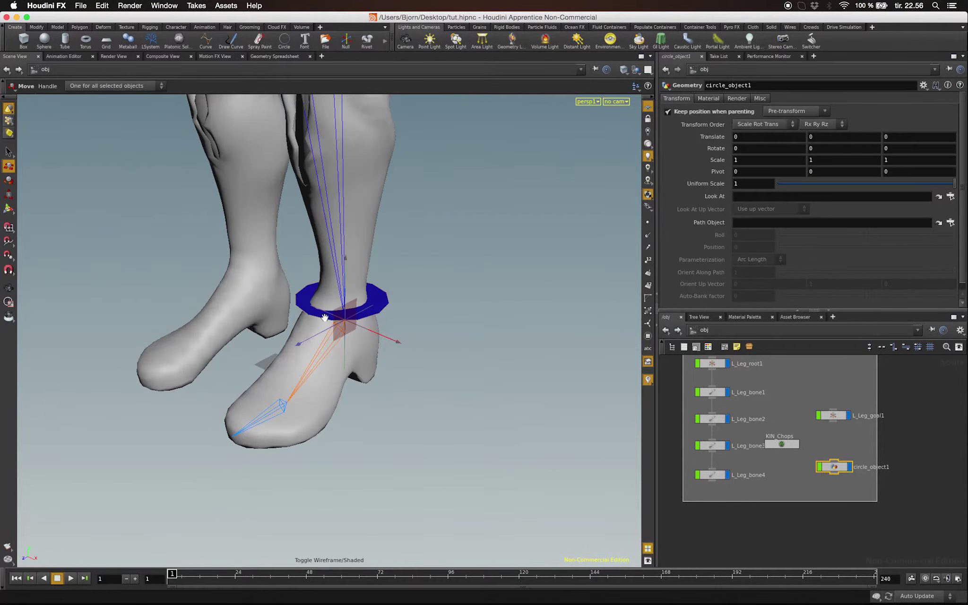
- Arrange the circle_object1 node above L_Leg_goal1 and parent the goal null to the circle
alt+middle_drag(421, 317, 467, 409)
alt+middle_drag(404, 355, 466, 455)
mouse_move(386, 336)
alt+right_down()
mouse_move(392, 345)
mouse_move(294, 303)
mouse_move(192, 333)
alt+right_up()
scroll(447, 337, up, 2)
alt+drag(447, 337, 442, 333)
alt+middle_drag(445, 357, 446, 380)
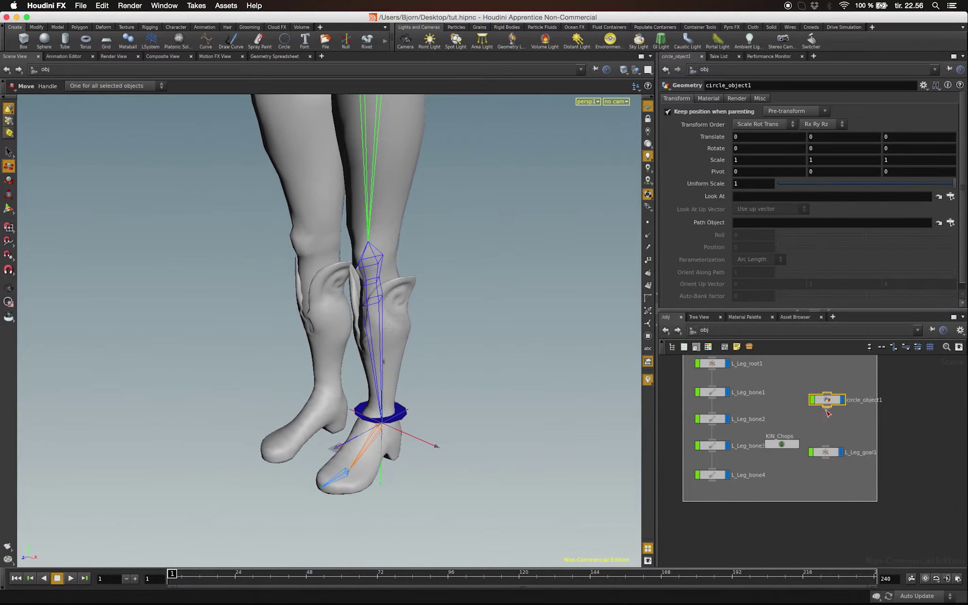
drag(827, 409, 837, 446)
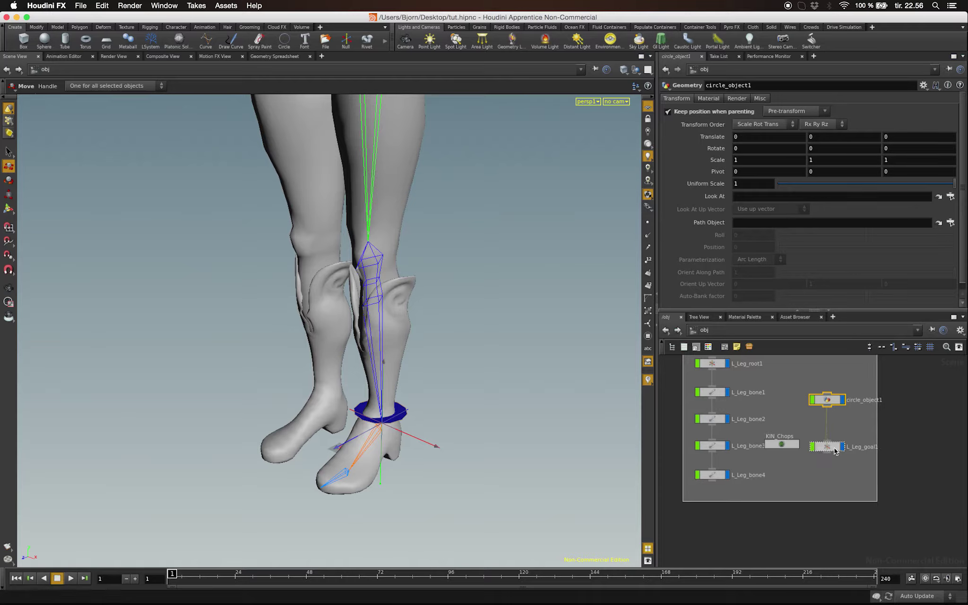
click(813, 379)
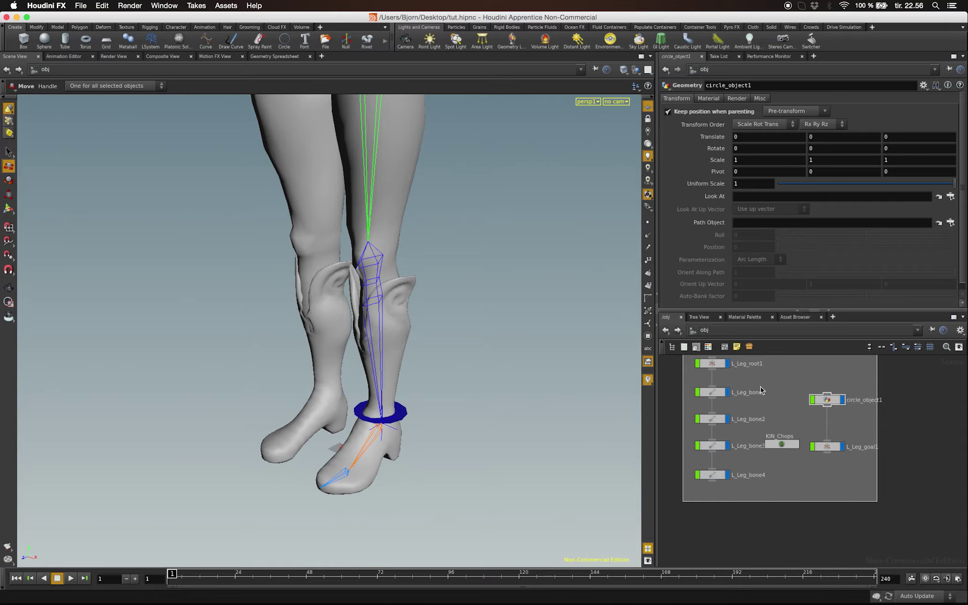
- Move circle_object1 upward to test whether it drives the leg's inverse kinematics, and undo the move
click(827, 401)
drag(384, 361, 406, 387)
key(super+z)
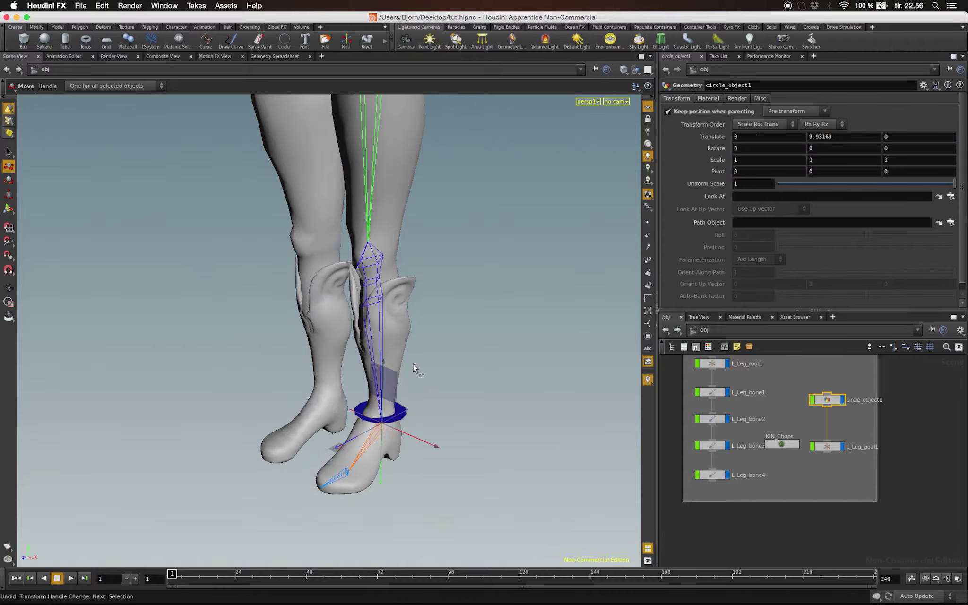
key(super+z)
- Change circle1 inside circle_object1 to a NURBS Curve with a Sliced Arc type, and return to the object level
double_click(832, 401)
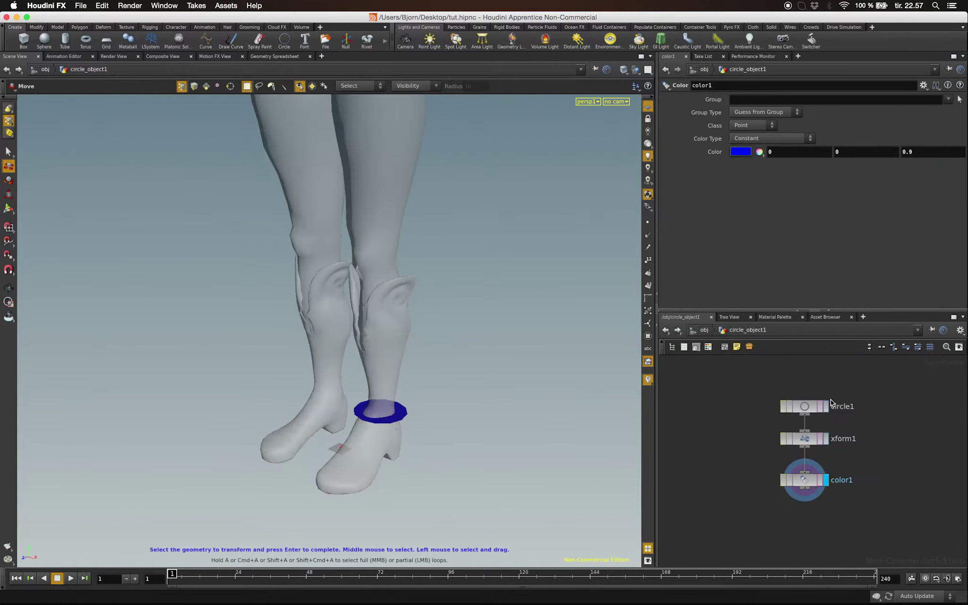
click(809, 408)
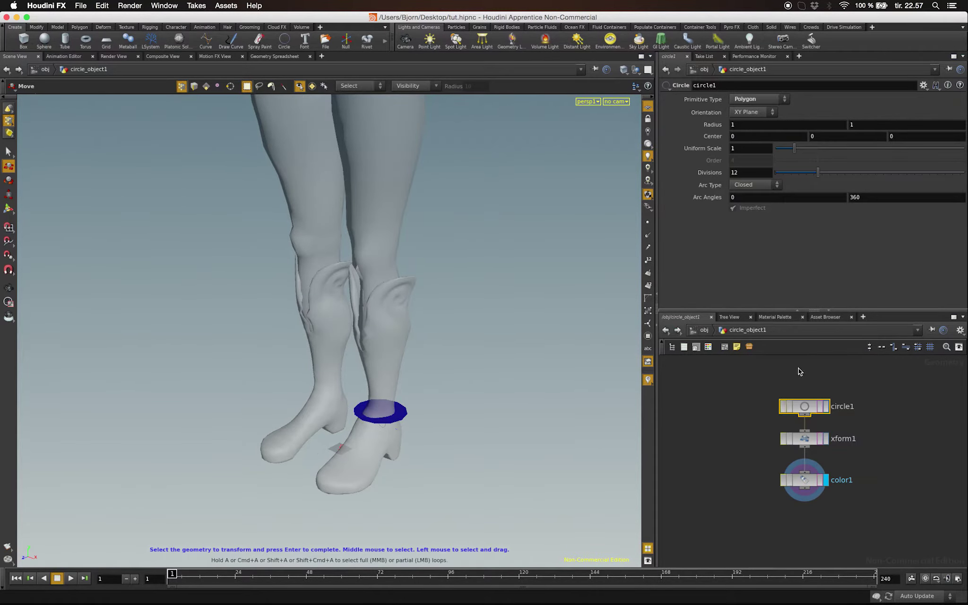
click(754, 104)
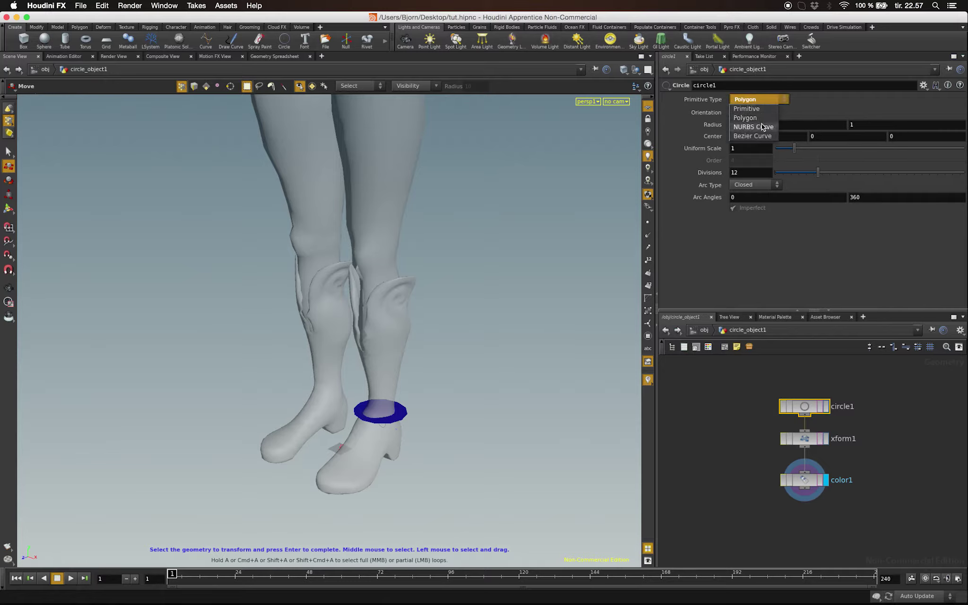
click(760, 126)
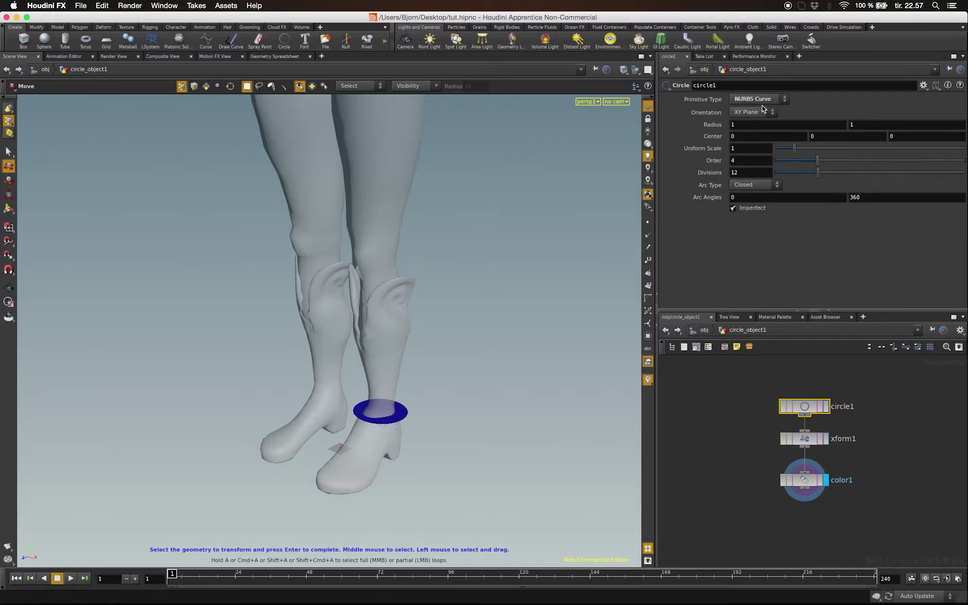
click(762, 186)
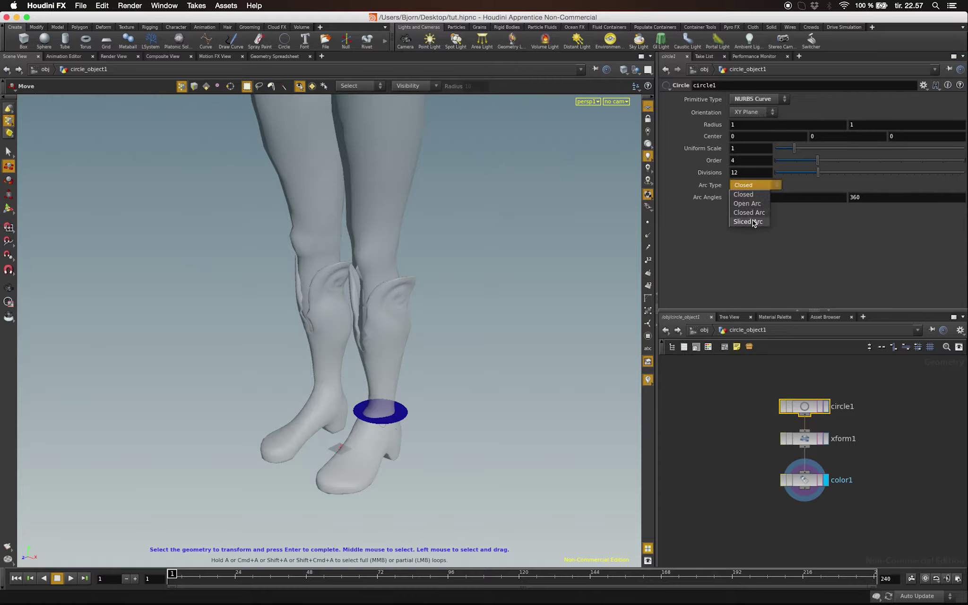
click(752, 222)
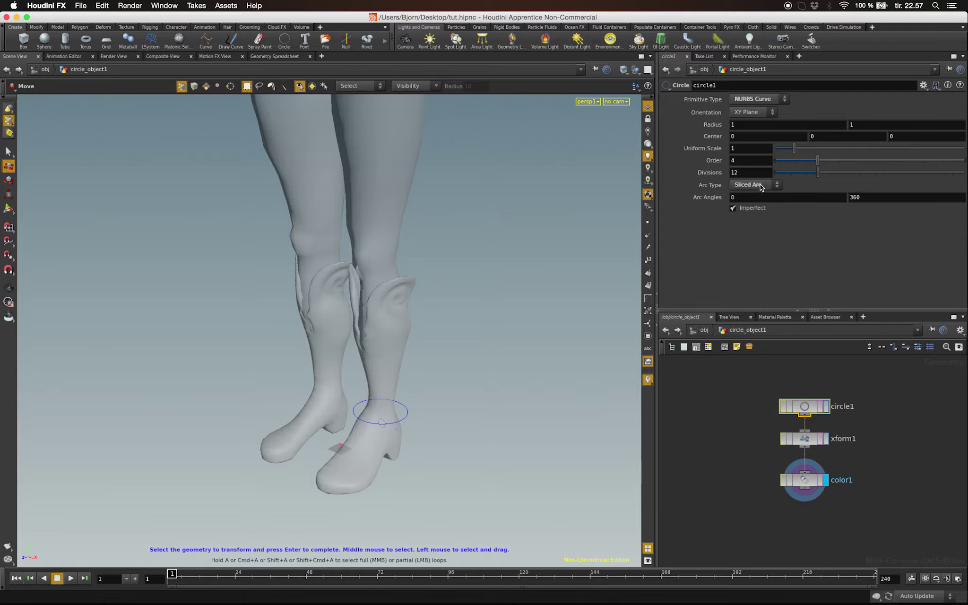
click(705, 331)
- Select the outlined ankle circle, raise it about 9 units to test the leg bend, and undo the move
click(422, 411)
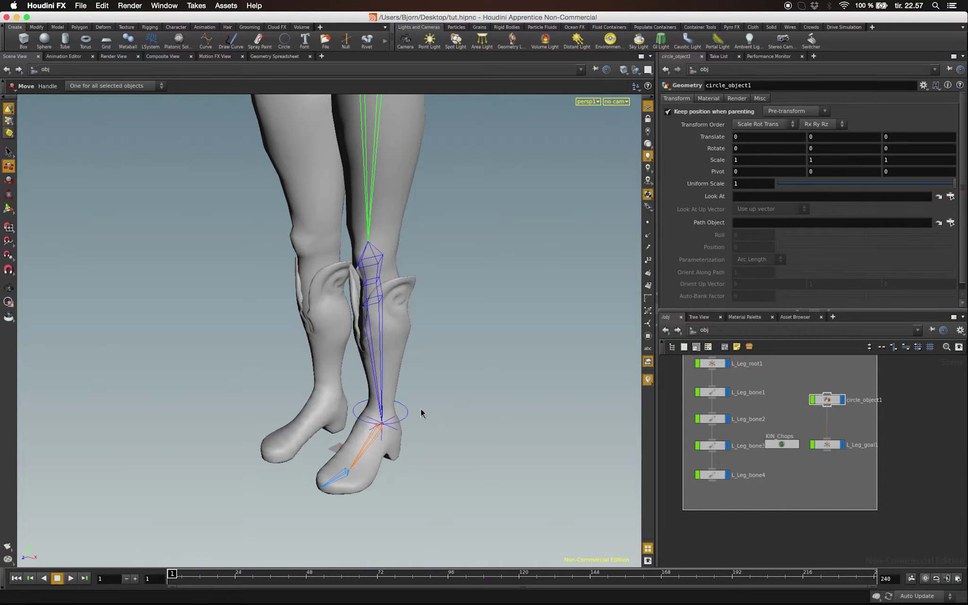
drag(407, 410, 332, 399)
key(super+z)
key(ctrl+z)
key(ctrl+z)
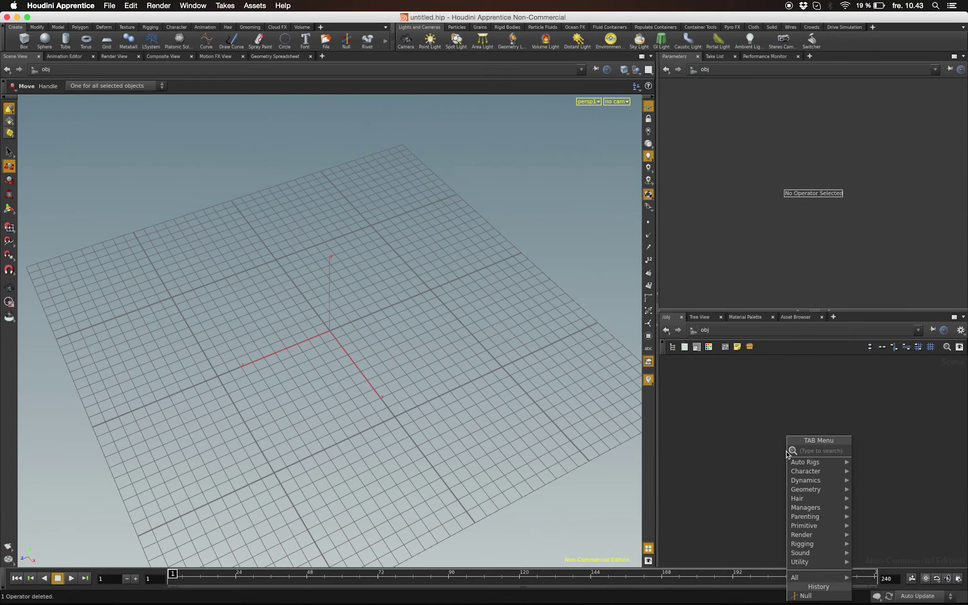
- Create a Null object in the empty scene and delete the control1 and point1 nodes inside it
text(nul)
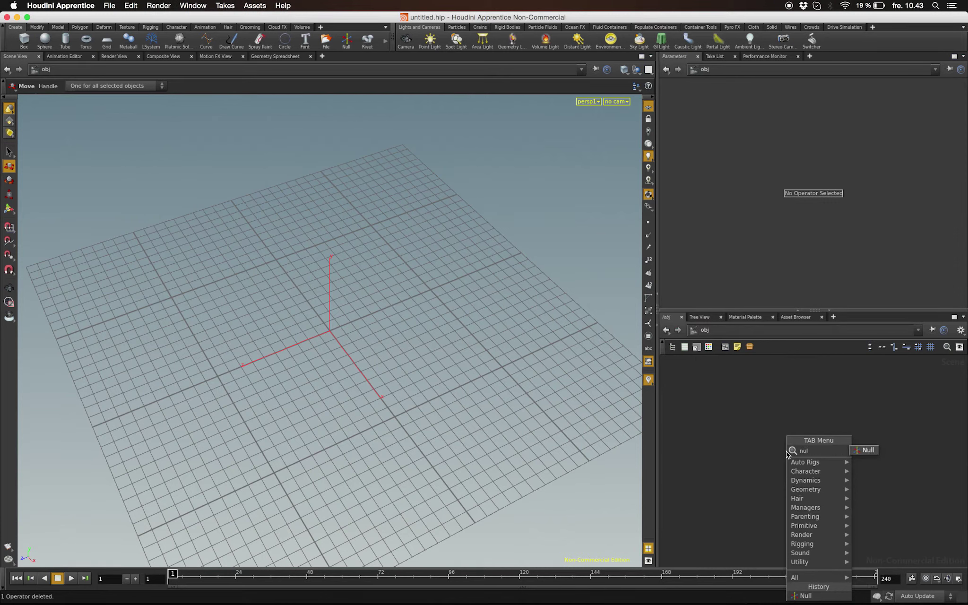
key(Return)
click(761, 424)
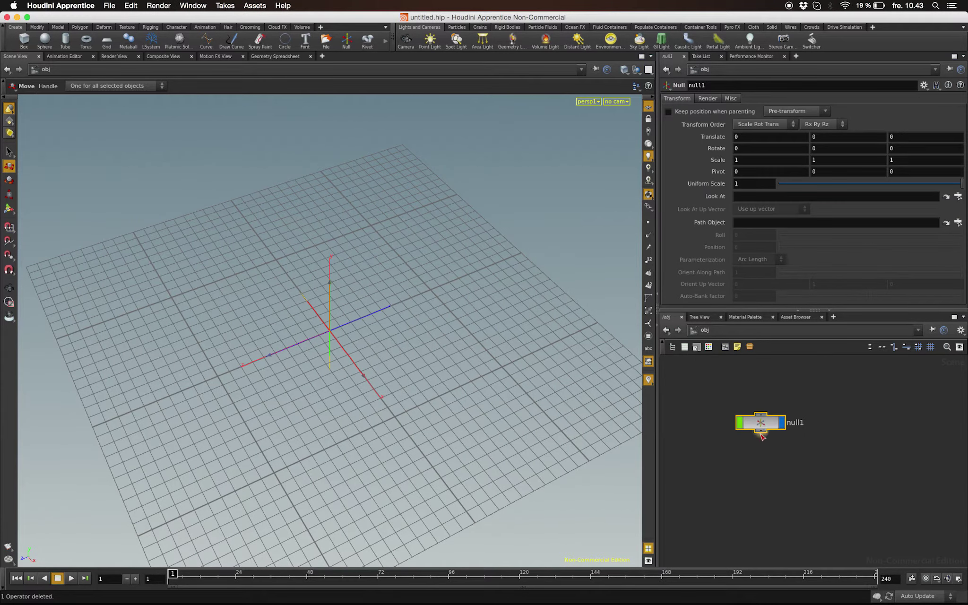
double_click(761, 424)
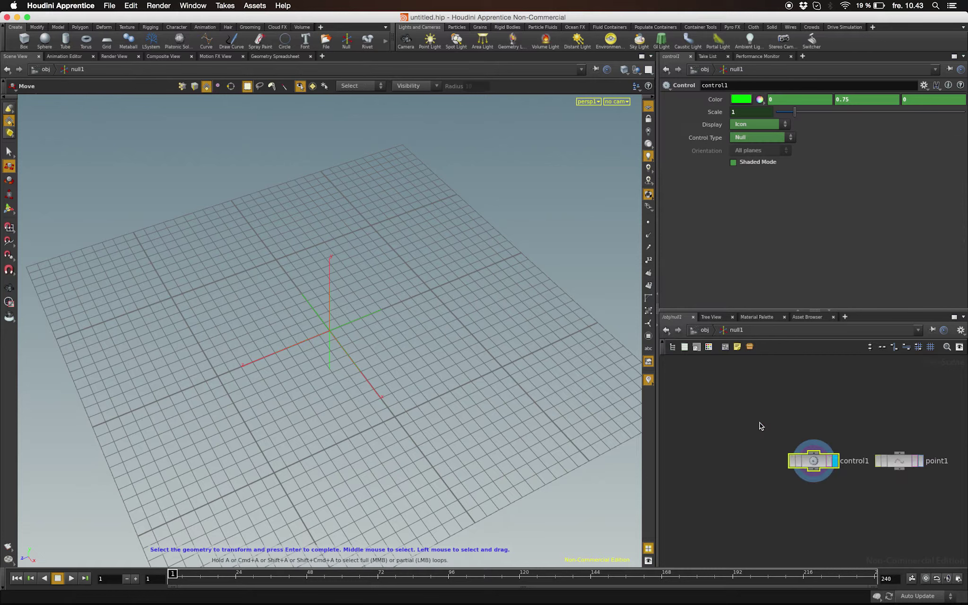
drag(772, 408, 936, 505)
key(Delete)
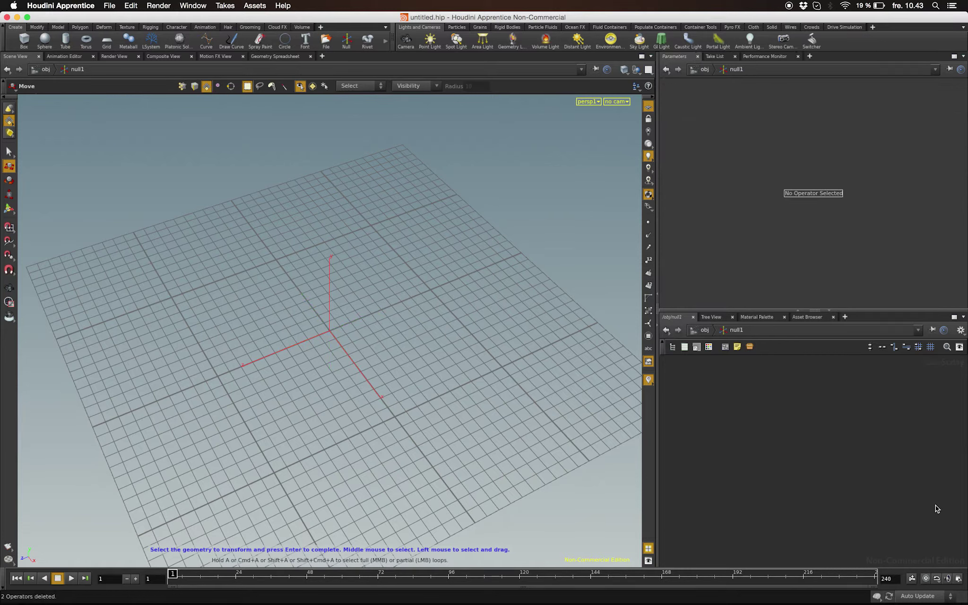
- Add a Curve node inside null1 and draw five polygon points around the origin on the grid
key(Tab)
text(curv)
key(Return)
click(797, 433)
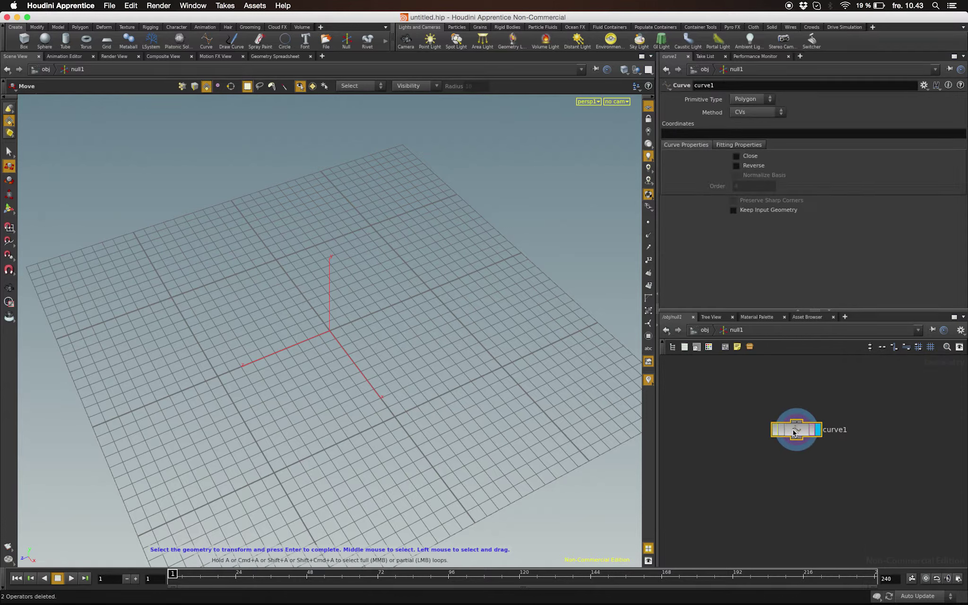
click(6, 212)
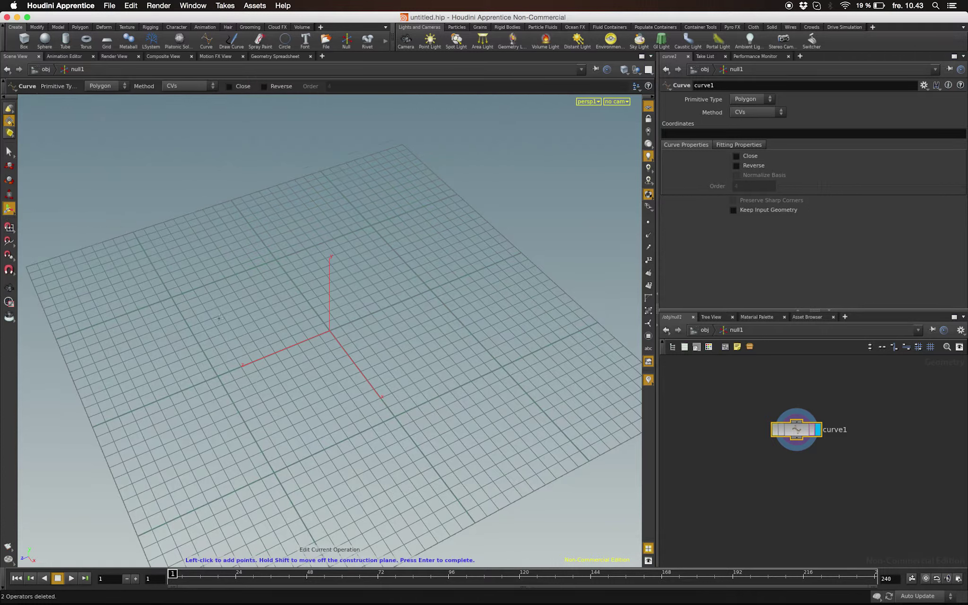
click(293, 323)
click(252, 338)
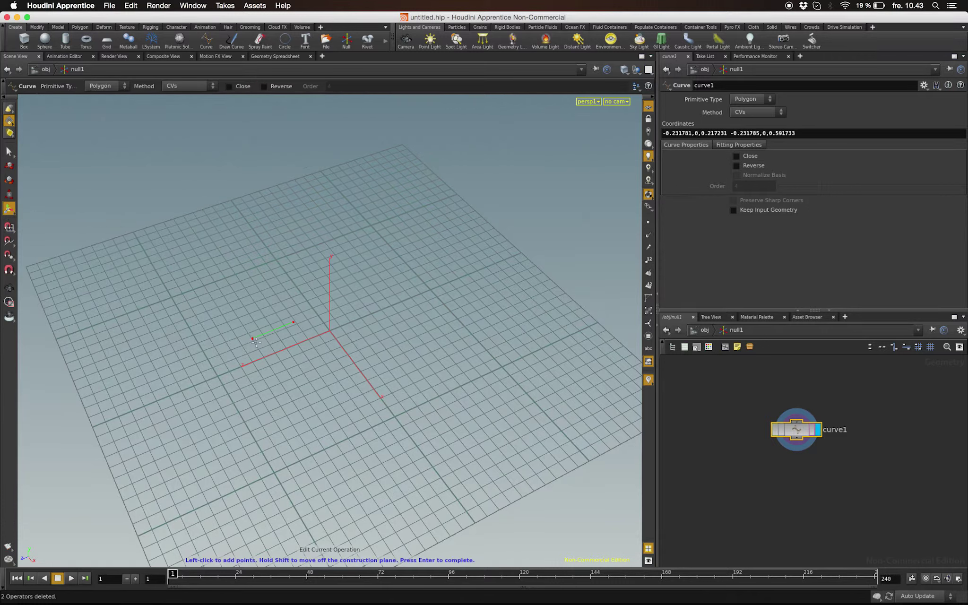
click(278, 392)
click(426, 339)
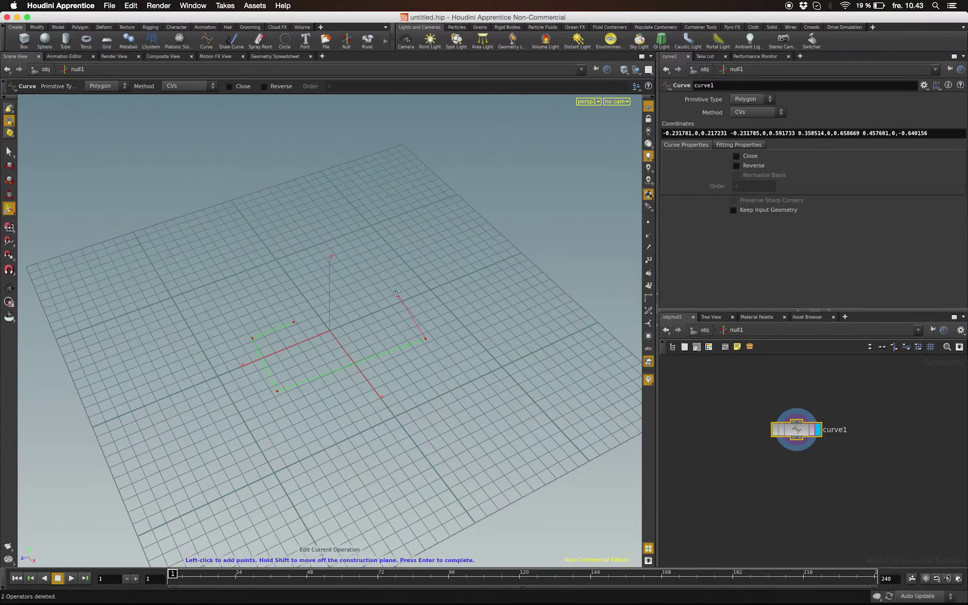
click(389, 283)
- Convert the curve to Bezier, add more points sweeping around the origin, finish it and return to the object level
right_click(389, 283)
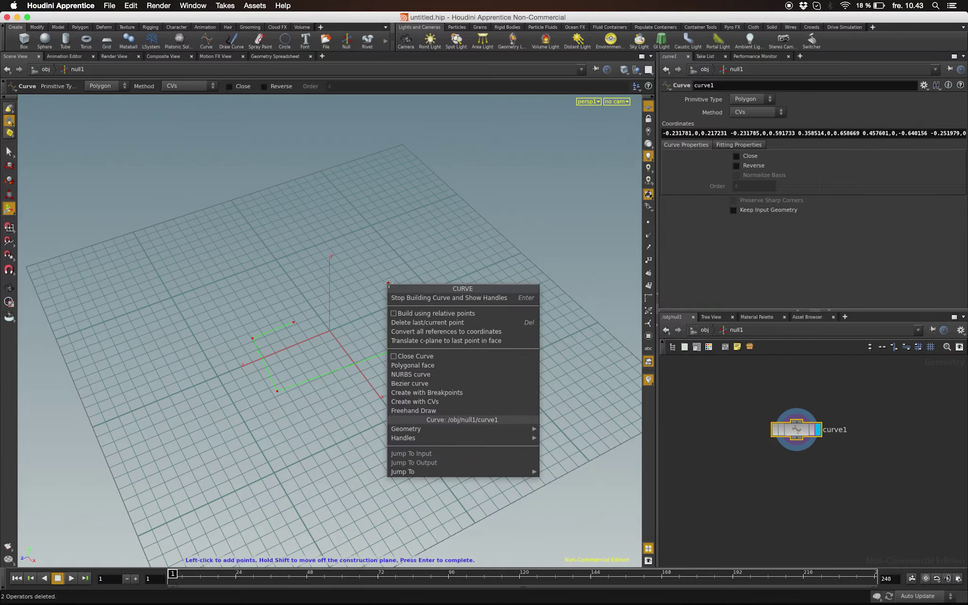
click(409, 384)
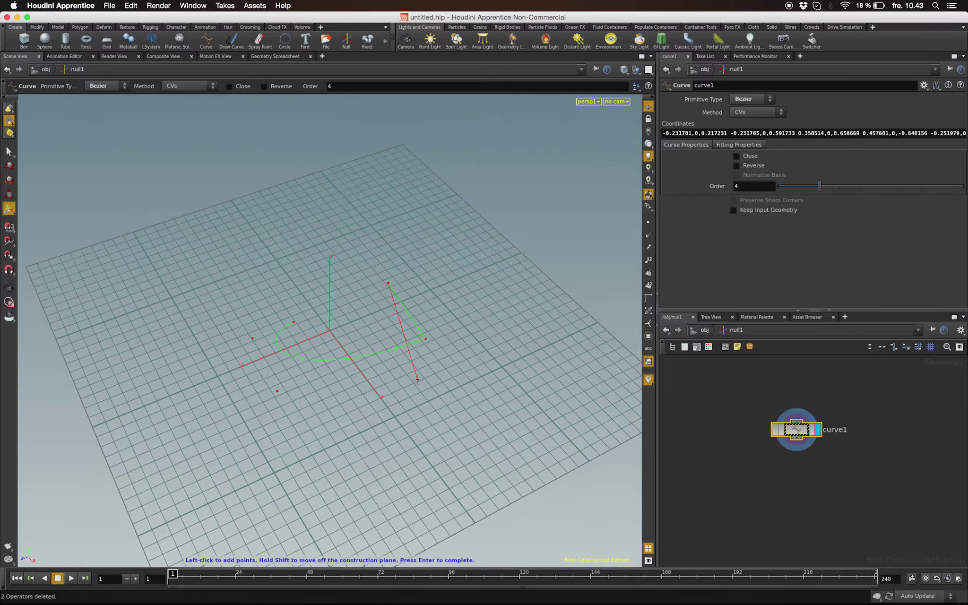
click(262, 273)
click(171, 318)
click(152, 392)
key(Return)
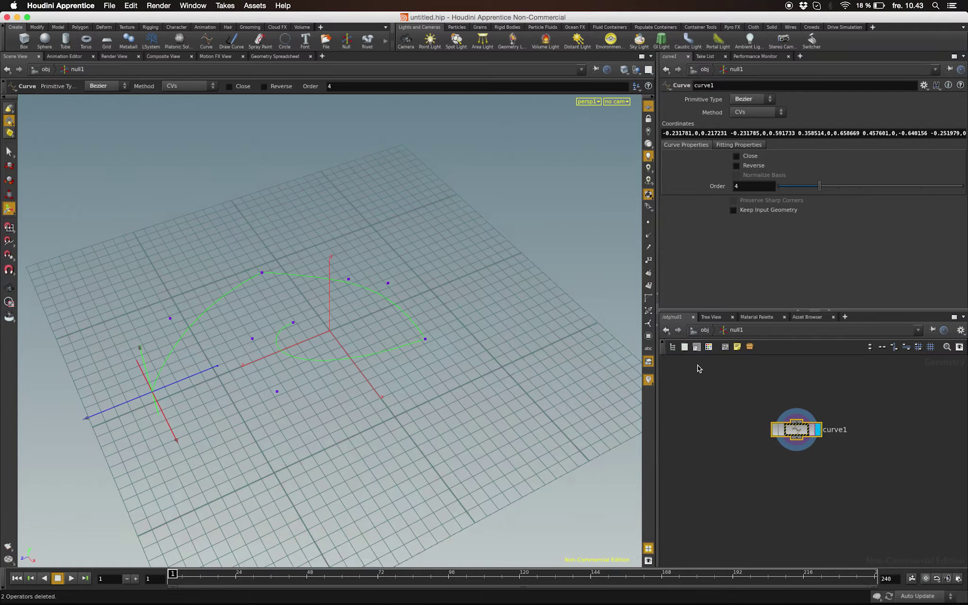
click(705, 331)
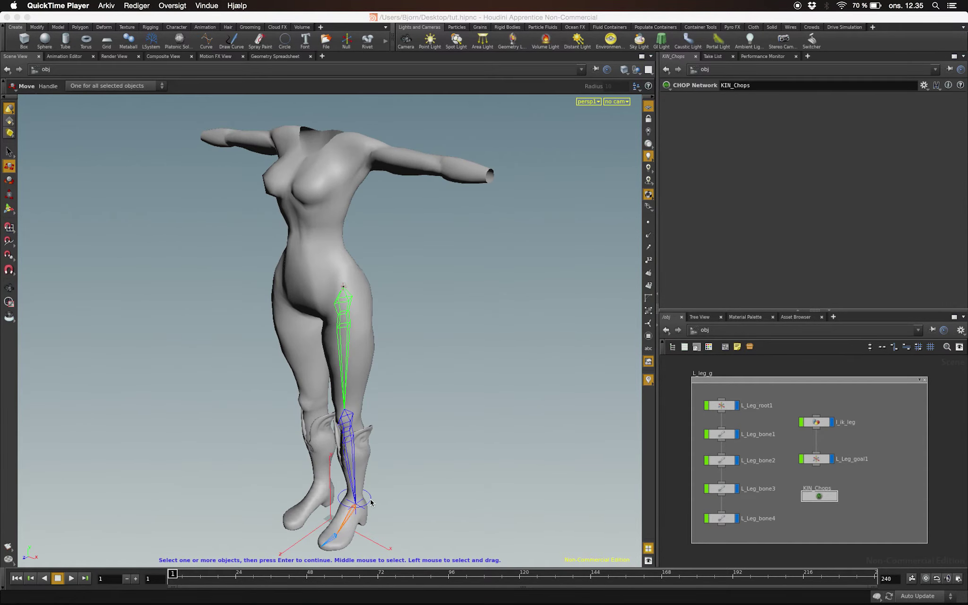
- Select the l_ik_leg circle at the ankle, test moving it, and undo the move
click(371, 503)
key(super+z)
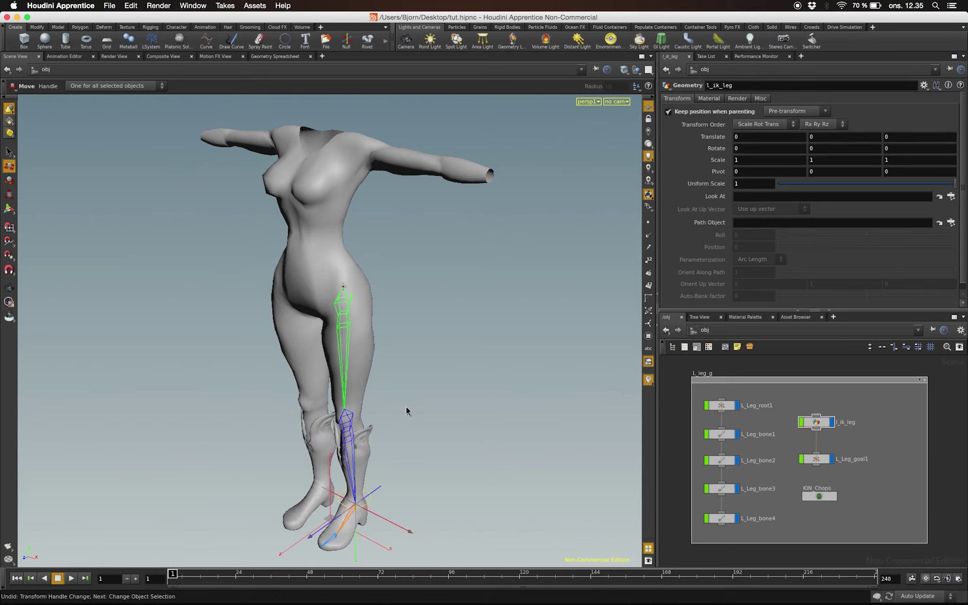
click(407, 407)
- Place a duplicate of l_ik_leg inside the L_leg_g network box and rename it L_leg_polevector
middle_drag(885, 439, 809, 443)
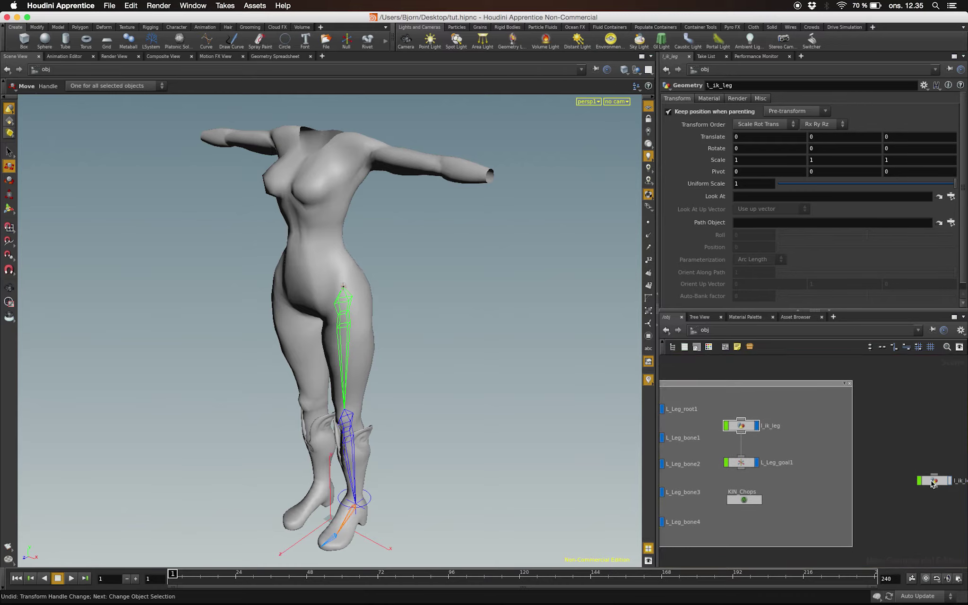
drag(932, 483, 804, 489)
middle_drag(824, 487, 872, 469)
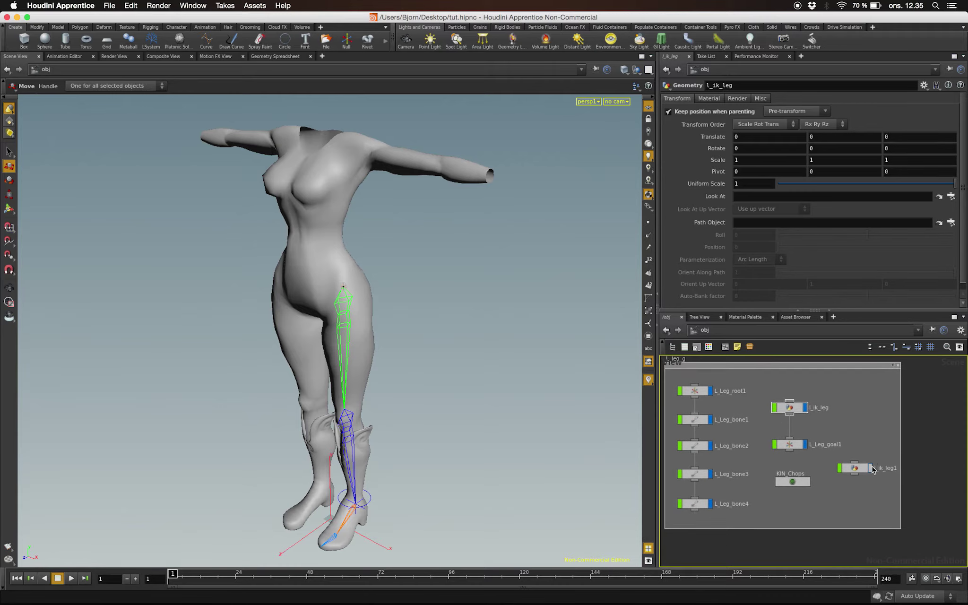
double_click(886, 468)
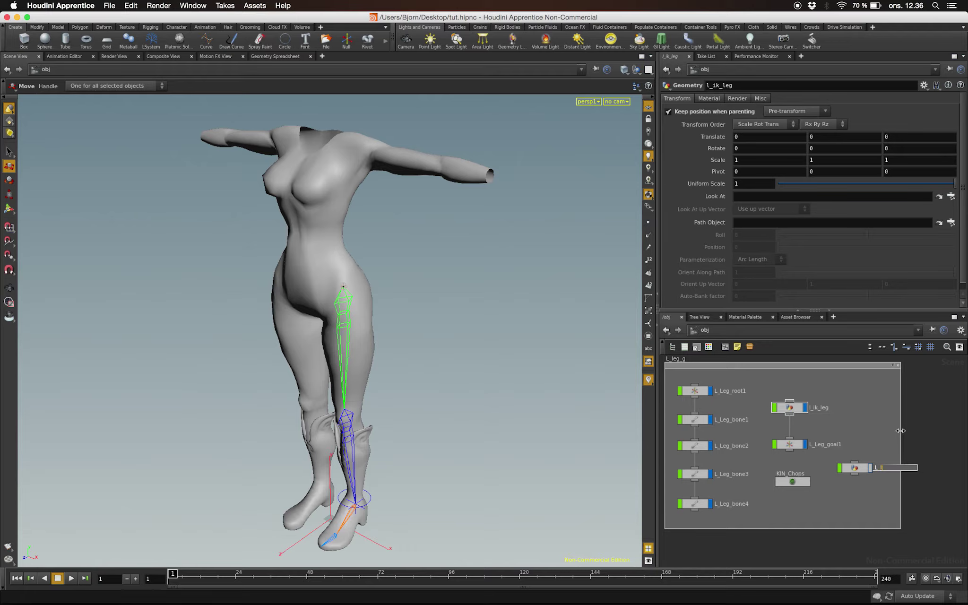
text(L_leg_polevector)
key(Return)
- Move the L_leg_polevector node below KIN_Chops, turn on its display and select its circle in the viewport
drag(857, 470, 829, 517)
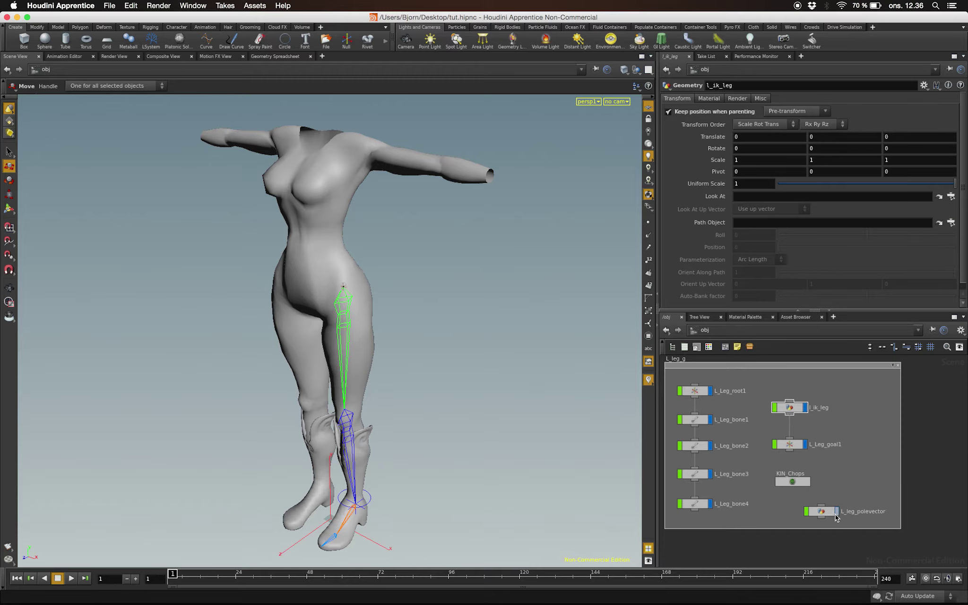
click(837, 513)
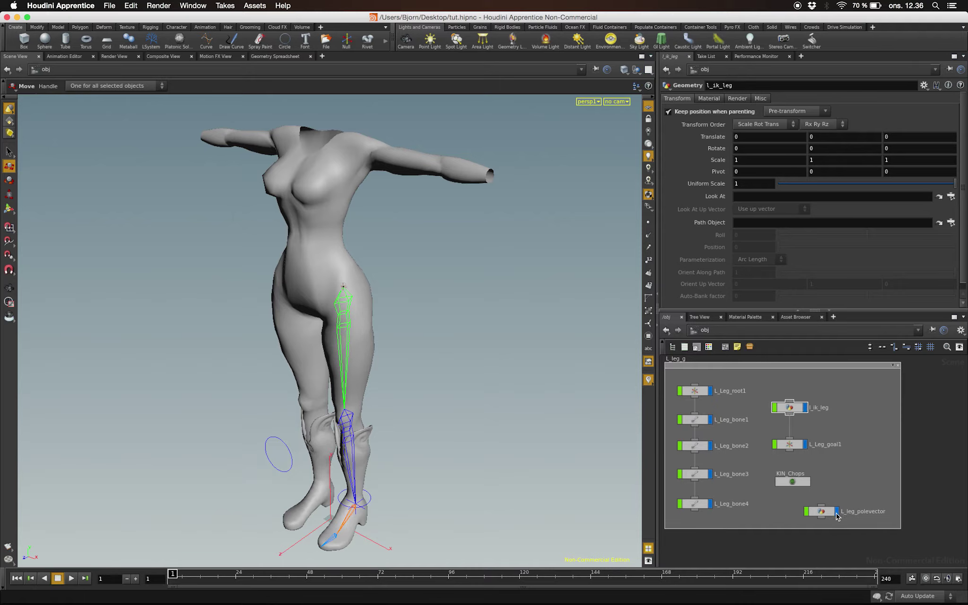
click(280, 455)
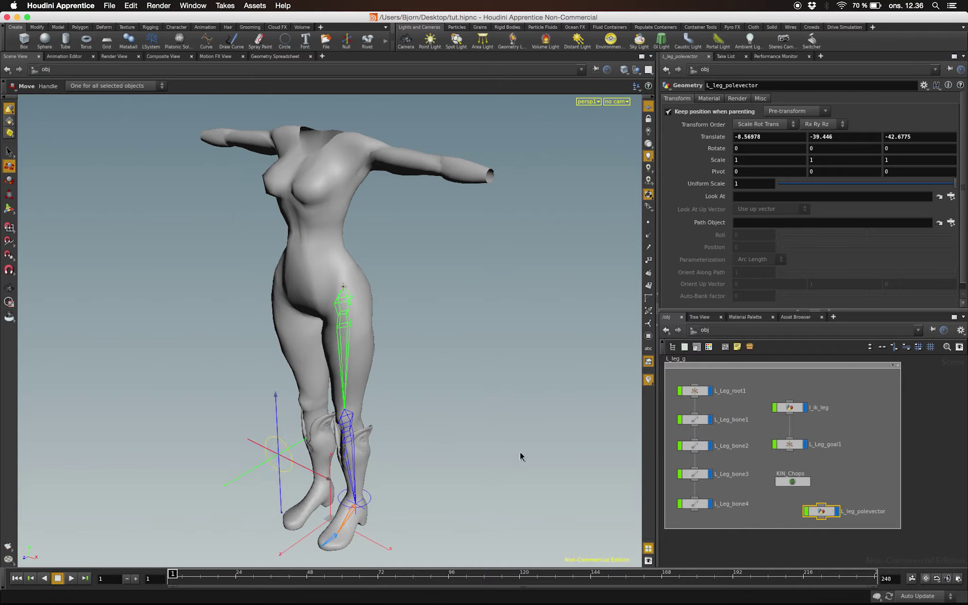
- Open KIN_Chops and set L_leg_polevector as the Twist Affector of KIN_L_Leg_bone1
scroll(799, 475, up, 5)
click(803, 474)
double_click(802, 474)
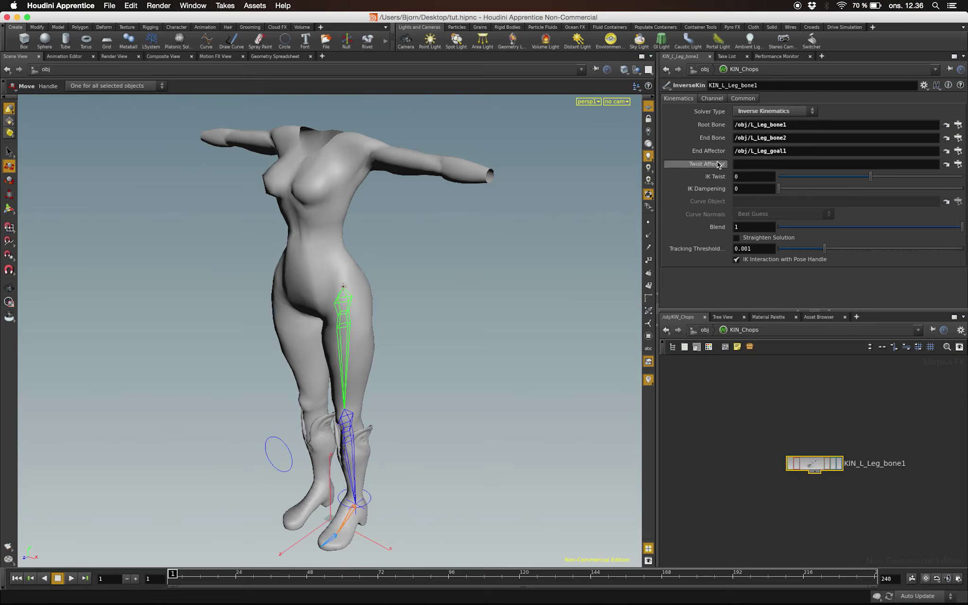
click(958, 165)
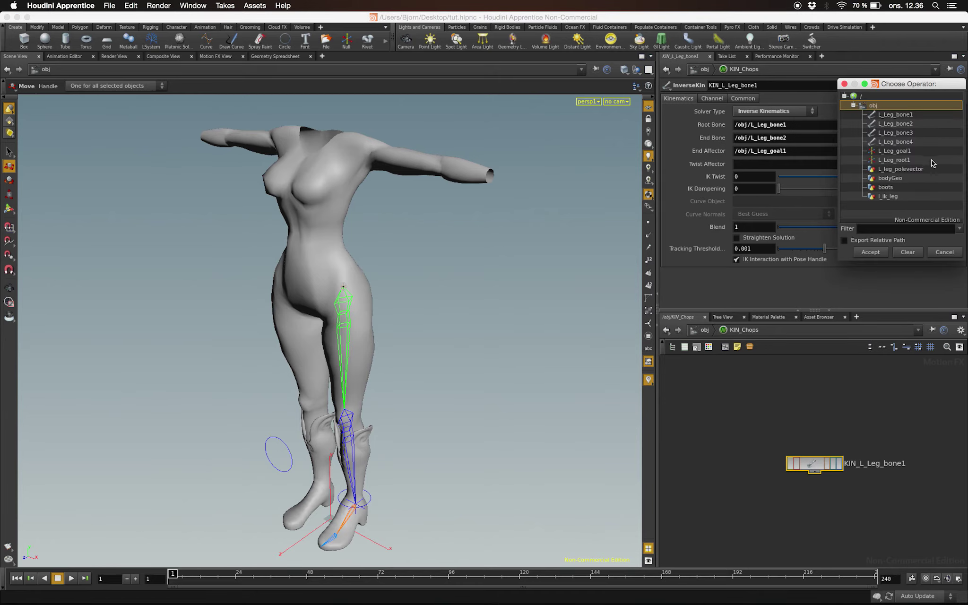
click(895, 170)
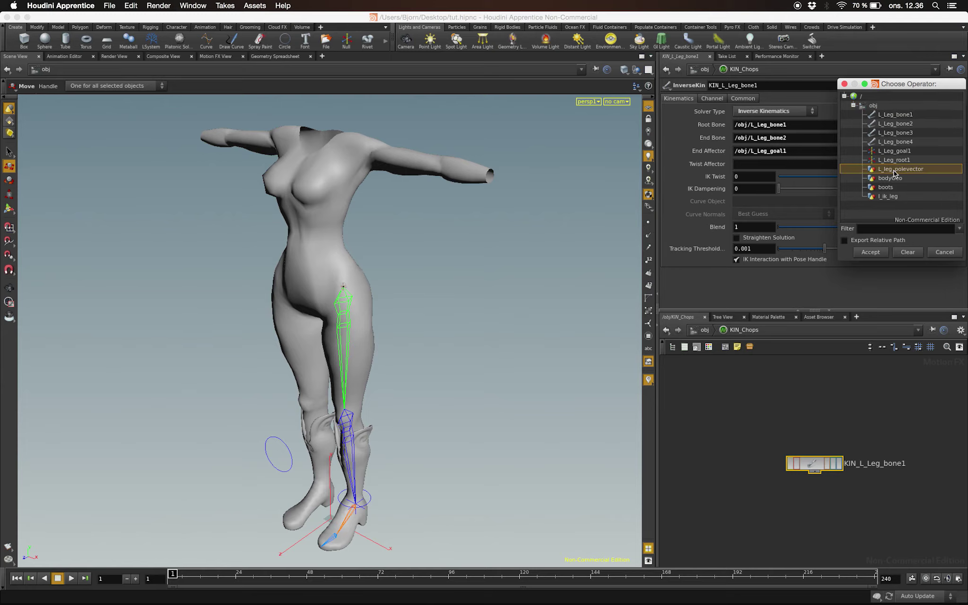
click(872, 253)
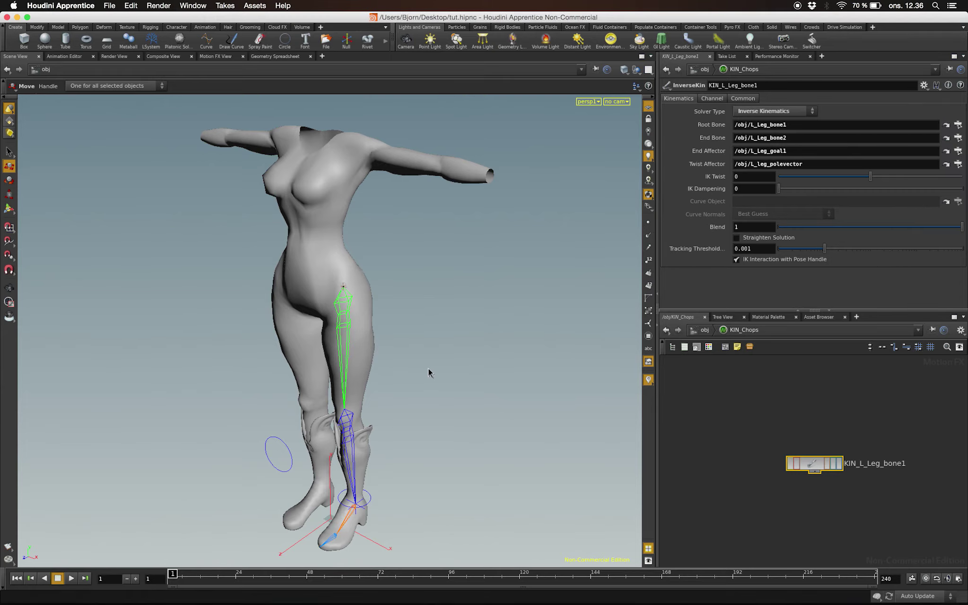
- Move the L_leg_polevector circle sideways along X to test the knee twist, and undo the move
click(269, 440)
drag(328, 480, 300, 445)
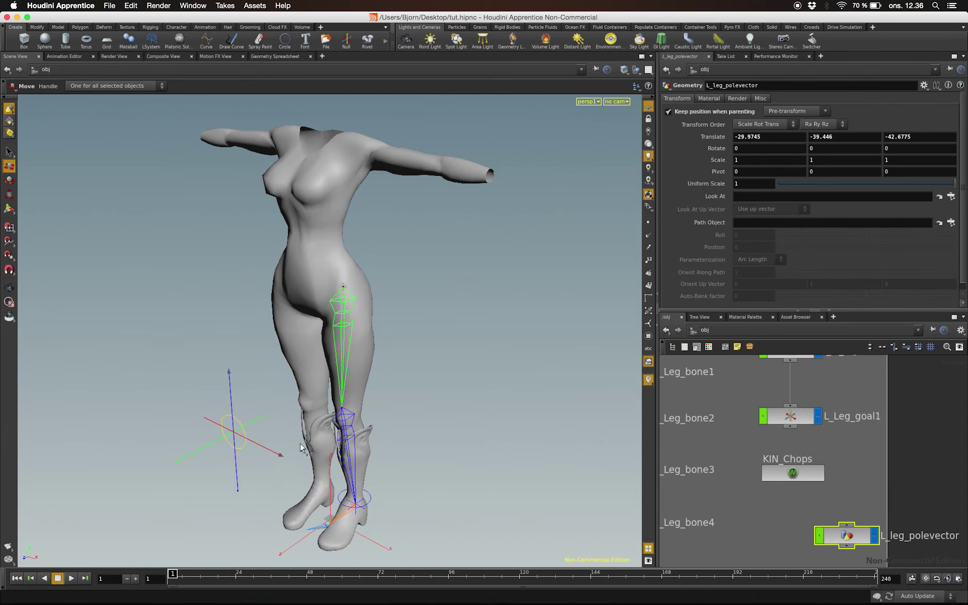
key(super+z)
- Raise l_ik_leg about 27 units, shift L_leg_polevector along X to test the bent knee's direction, and undo both moves
click(371, 495)
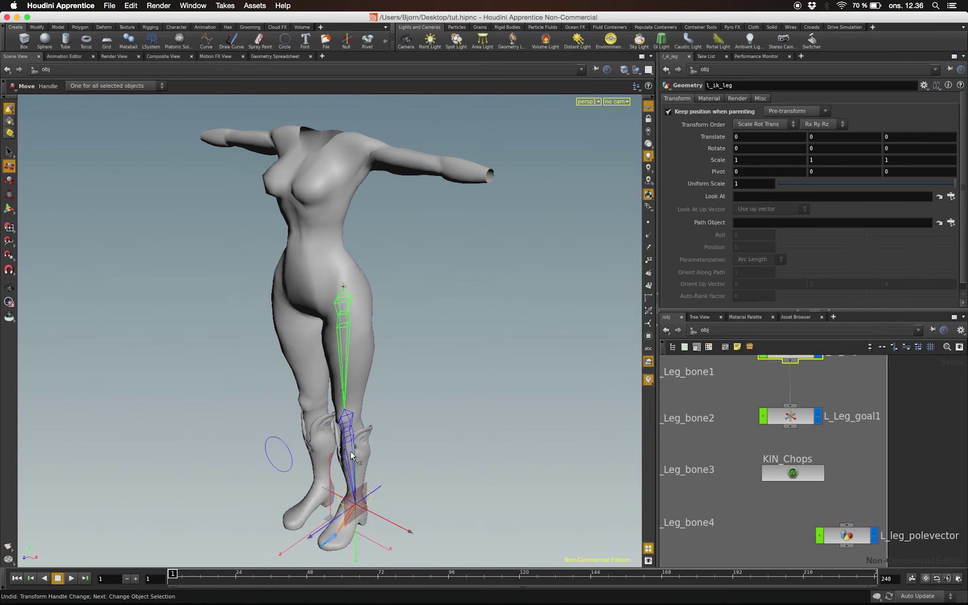
drag(372, 499, 325, 399)
click(279, 454)
drag(301, 473, 320, 458)
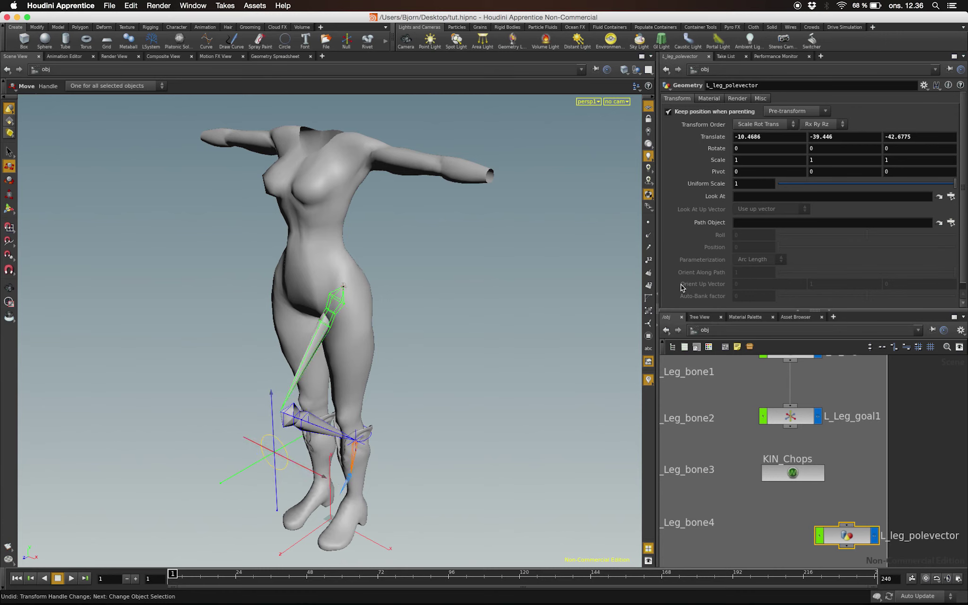
key(super+z)
key(super+z)
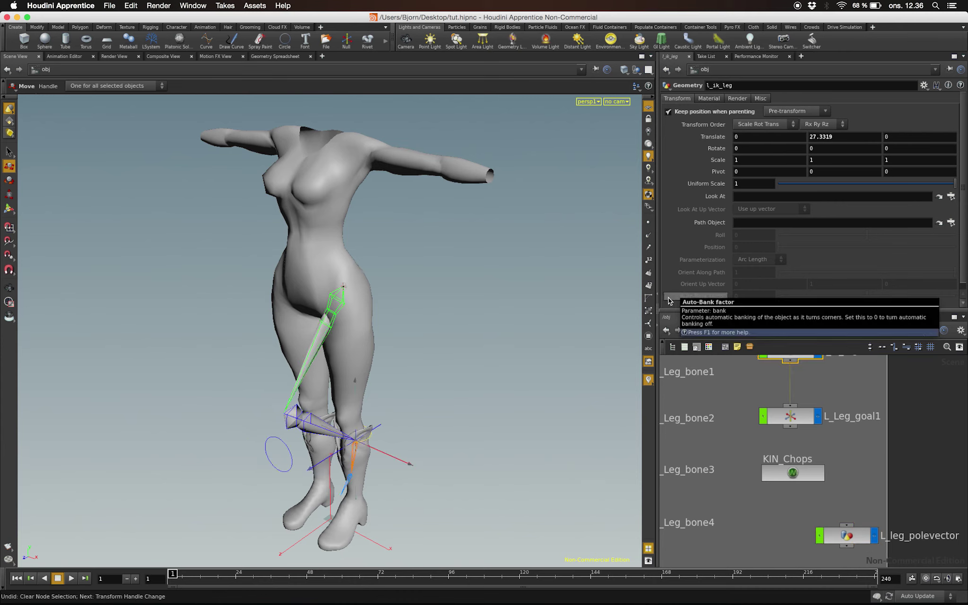
key(super+z)
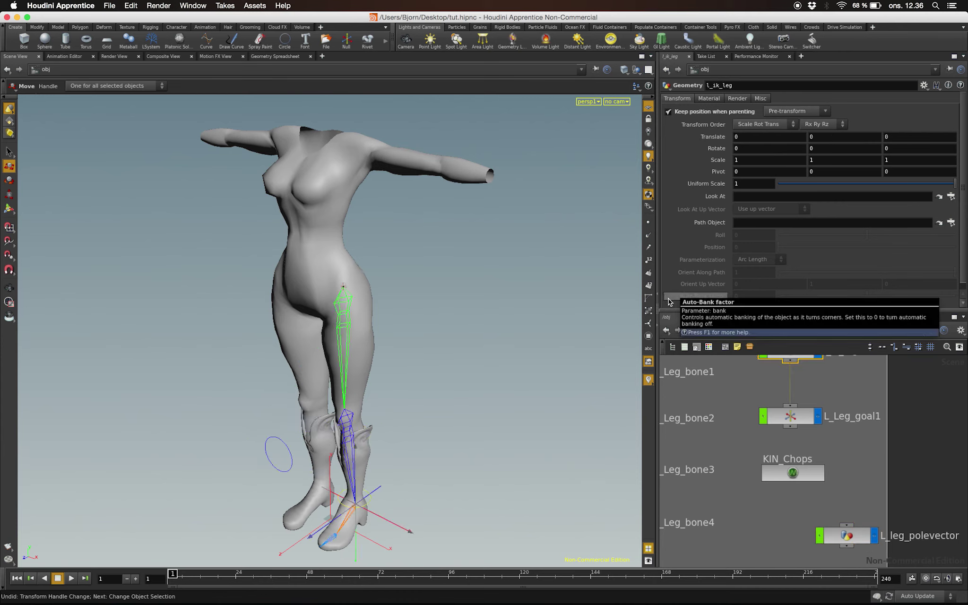
- Try an IK Twist of -90 on KIN_L_Leg_bone1 in KIN_Chops, and set it back to 0
double_click(793, 473)
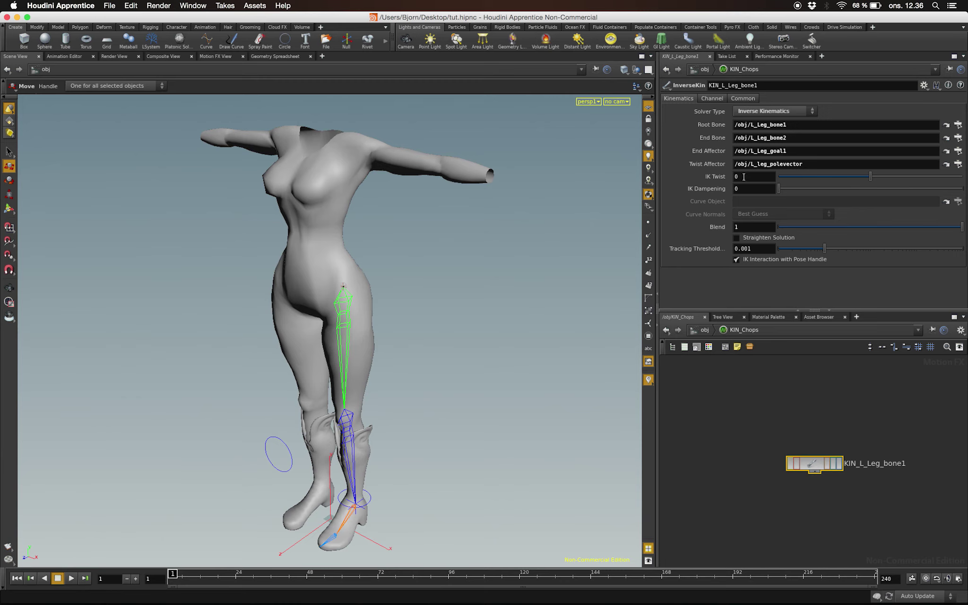
text(-90)
key(Return)
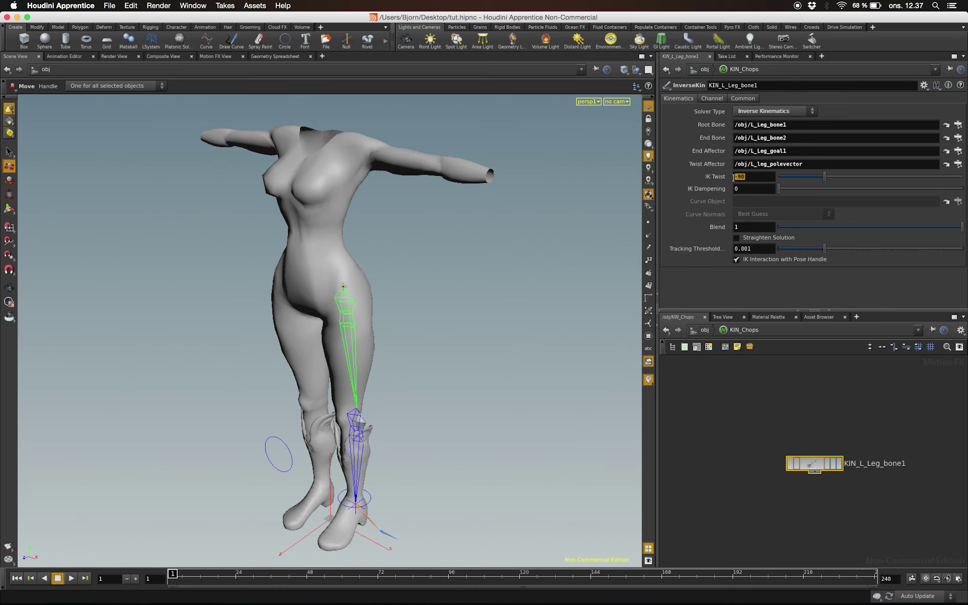
text(0)
key(Return)
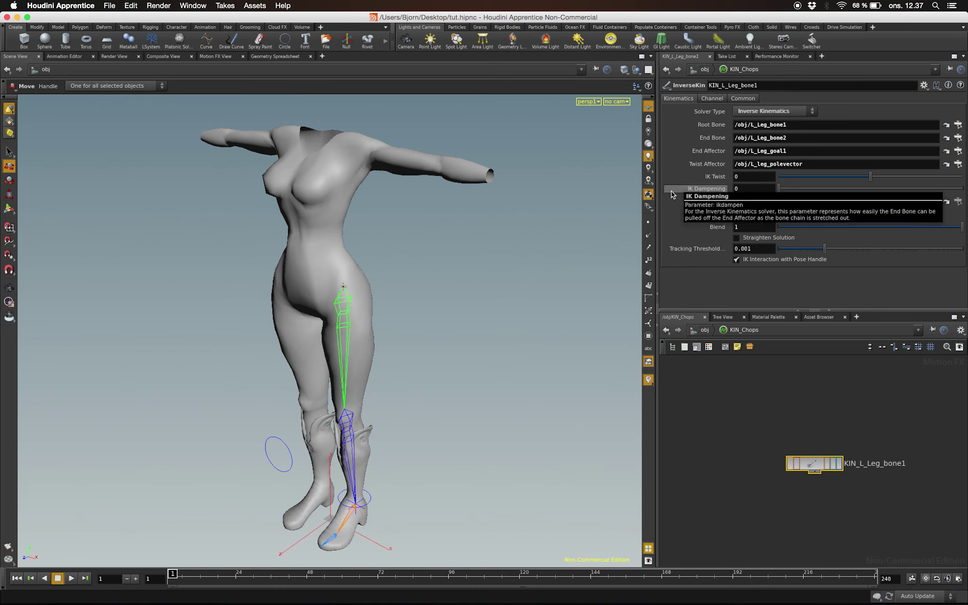